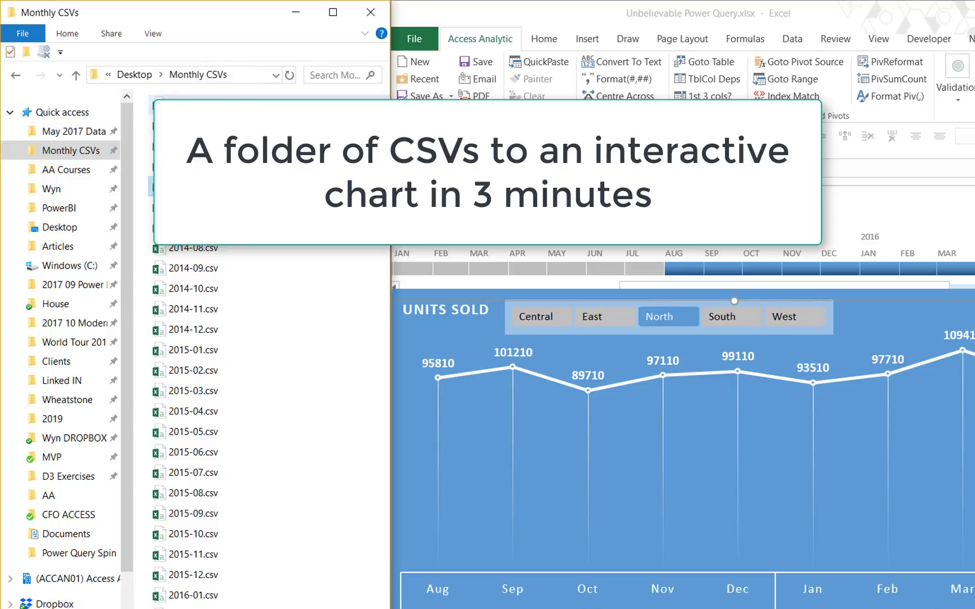
Cycle the Region slicer through East, South and back to North, then limit the timeline to May 2015–Feb 2016.
left_click(193, 330)
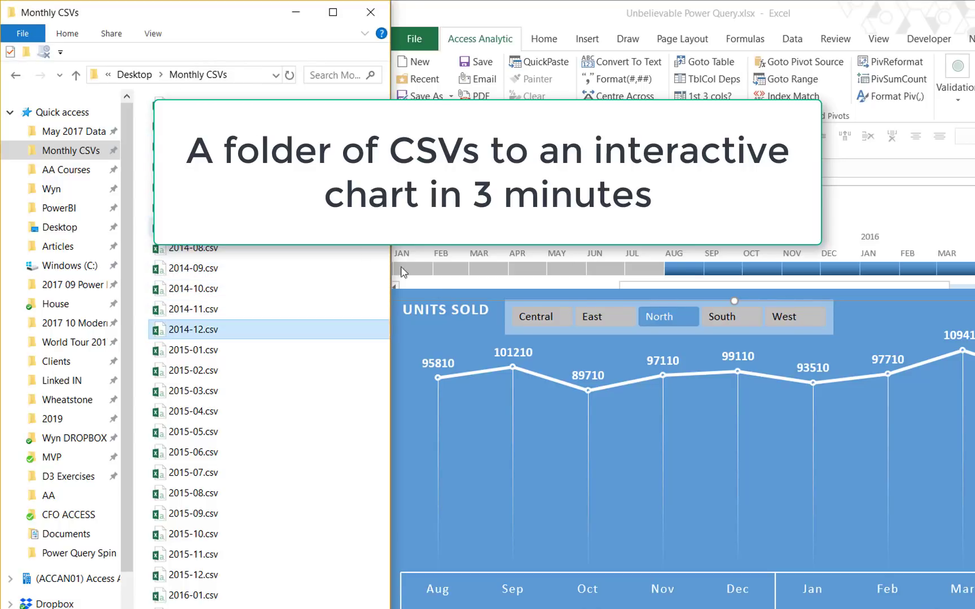
left_click(598, 316)
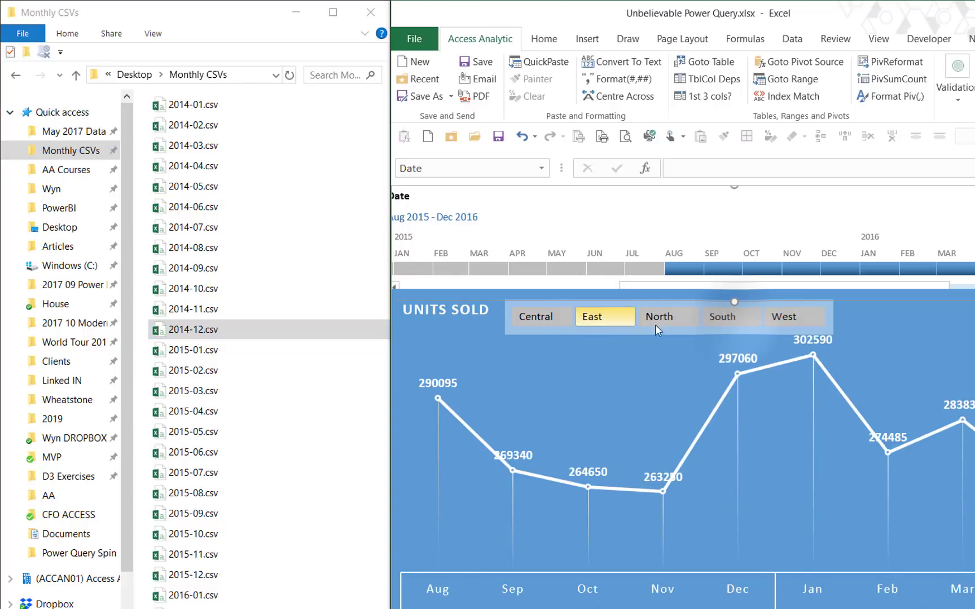
left_click(736, 320)
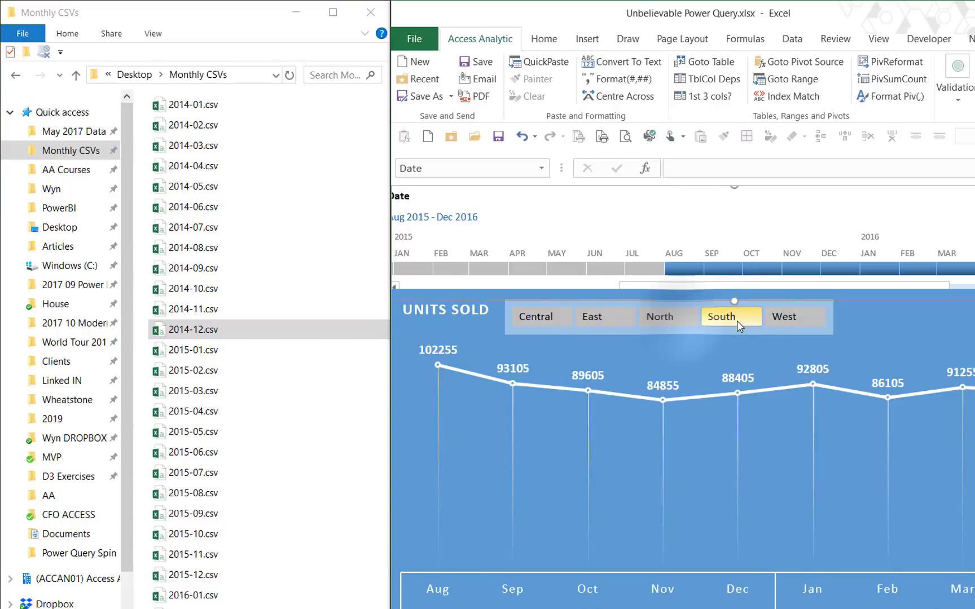
left_click(682, 321)
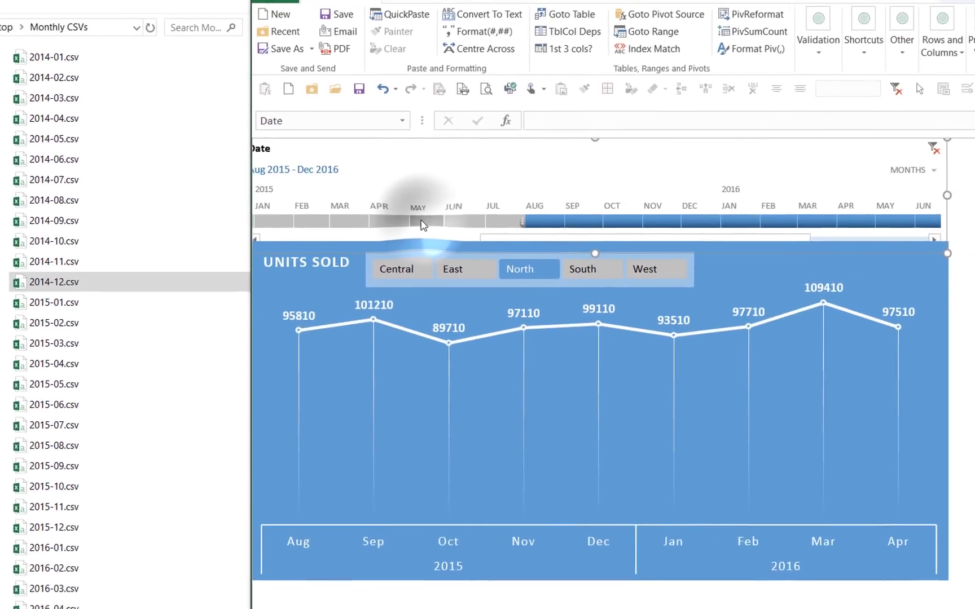
left_click(422, 223)
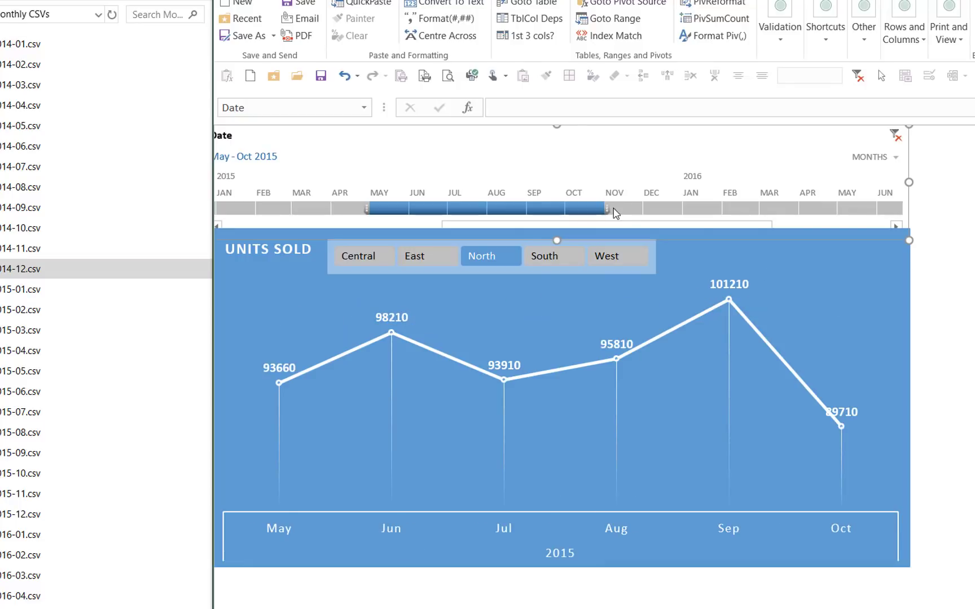
left_click_drag(605, 212, 699, 210)
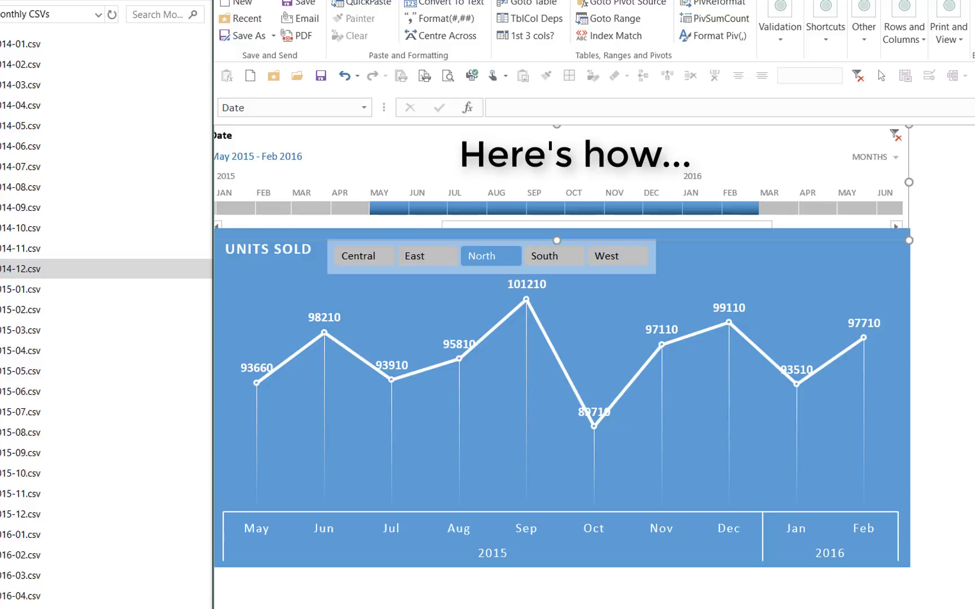
In blank Book1, start a Get Data From Folder import and copy the Monthly CSVs folder path.
left_click(497, 582)
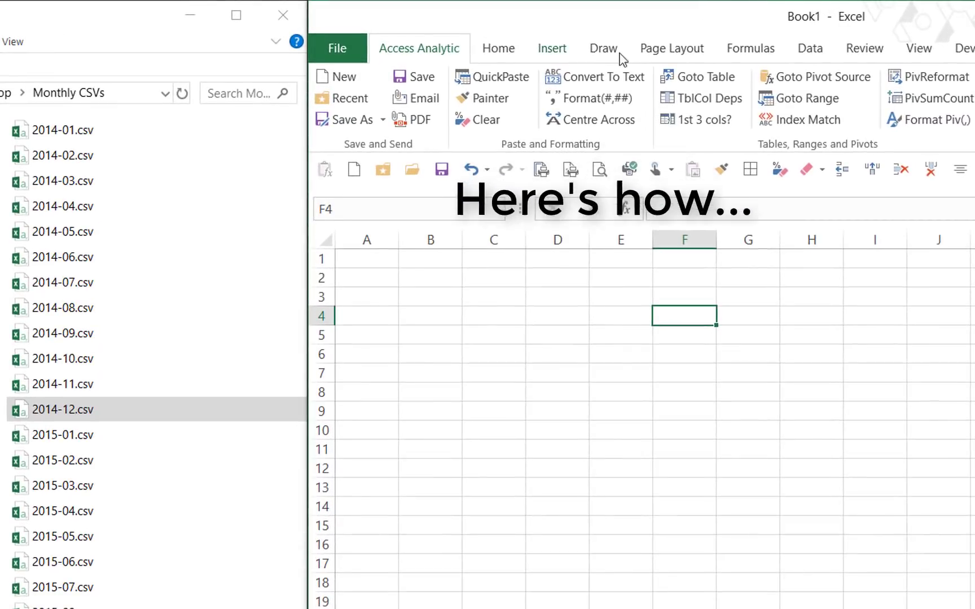
left_click(823, 52)
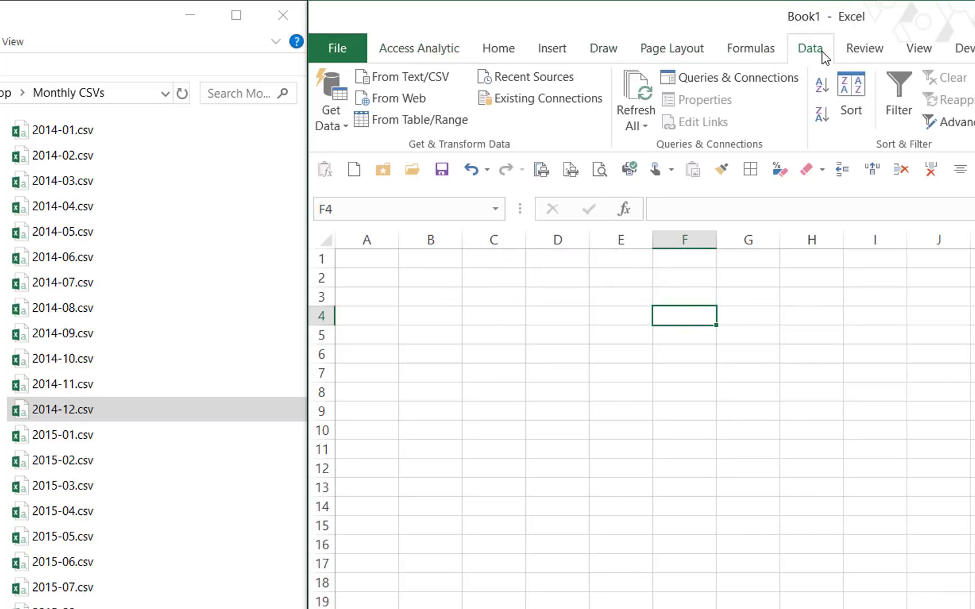
left_click(329, 128)
mouse_move(382, 158)
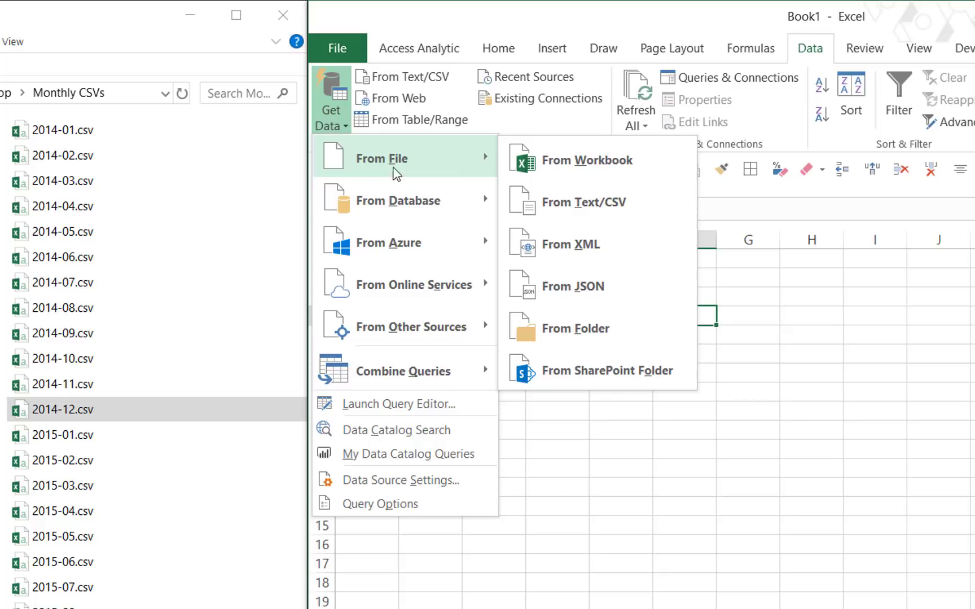
left_click(661, 327)
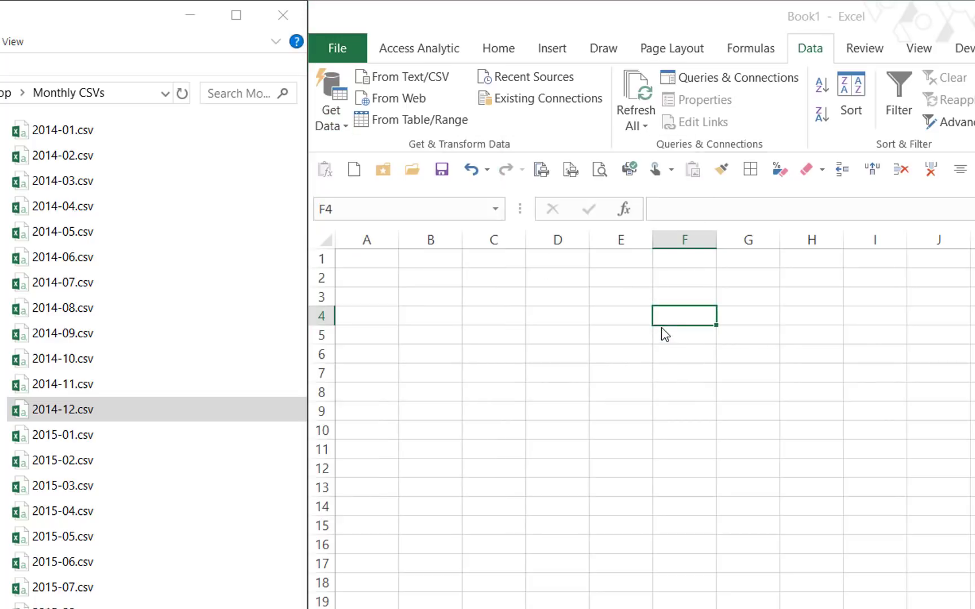
left_click(112, 96)
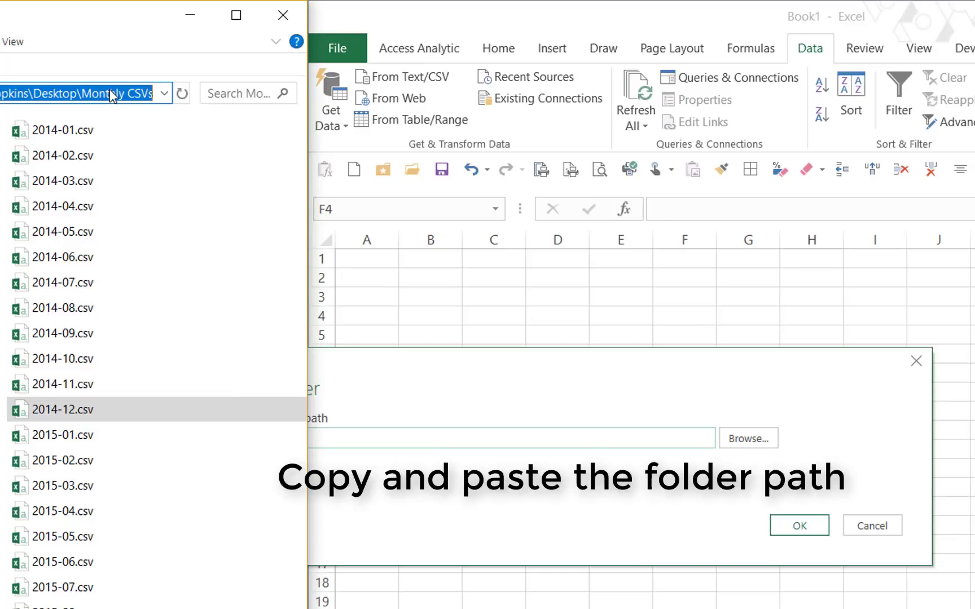
Paste the Monthly CSVs folder path into Folder path and confirm it.
left_click(389, 439)
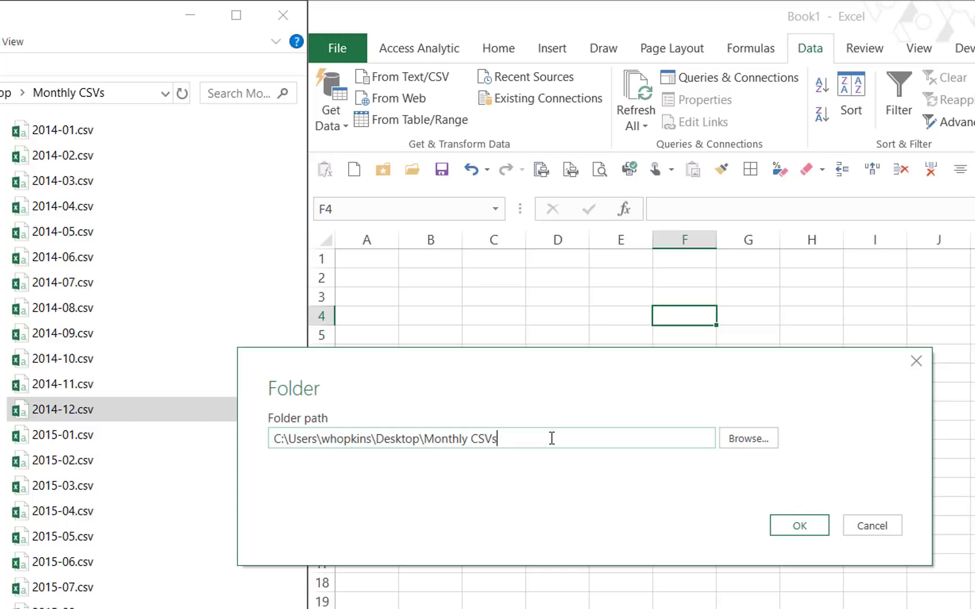
left_click(813, 527)
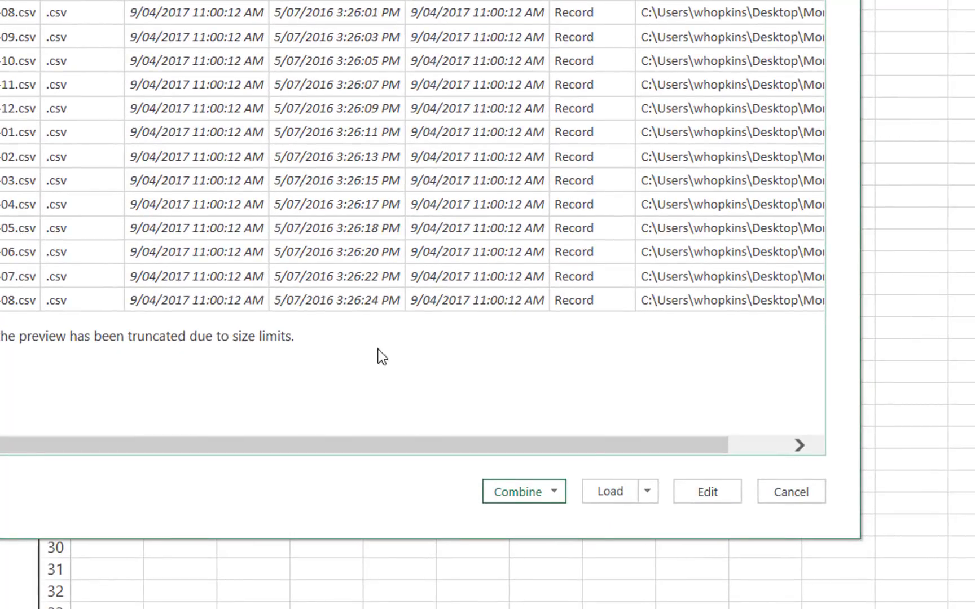
Combine the CSV files with Combine & Load To, keeping First file as the example.
left_click(558, 489)
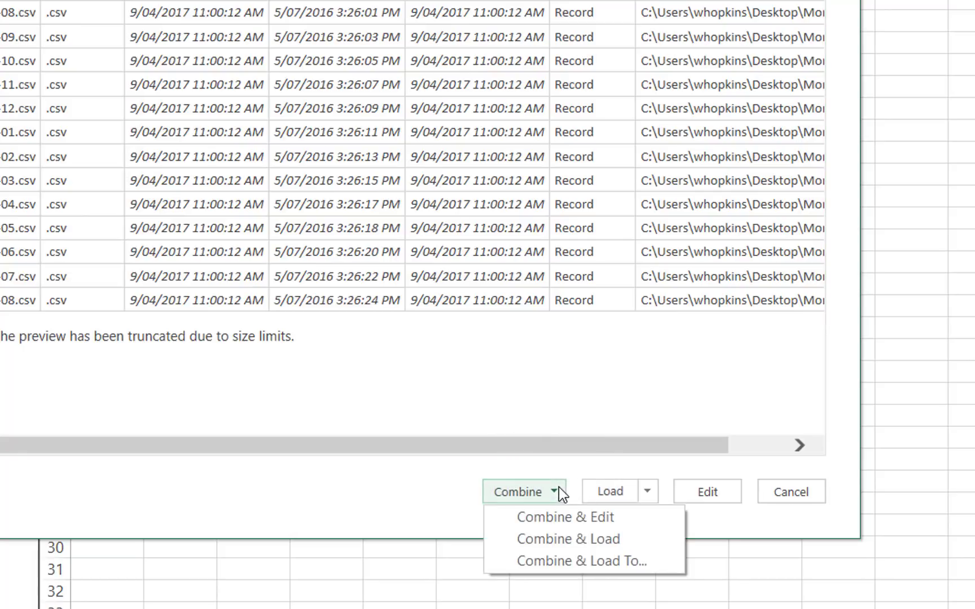
left_click(600, 564)
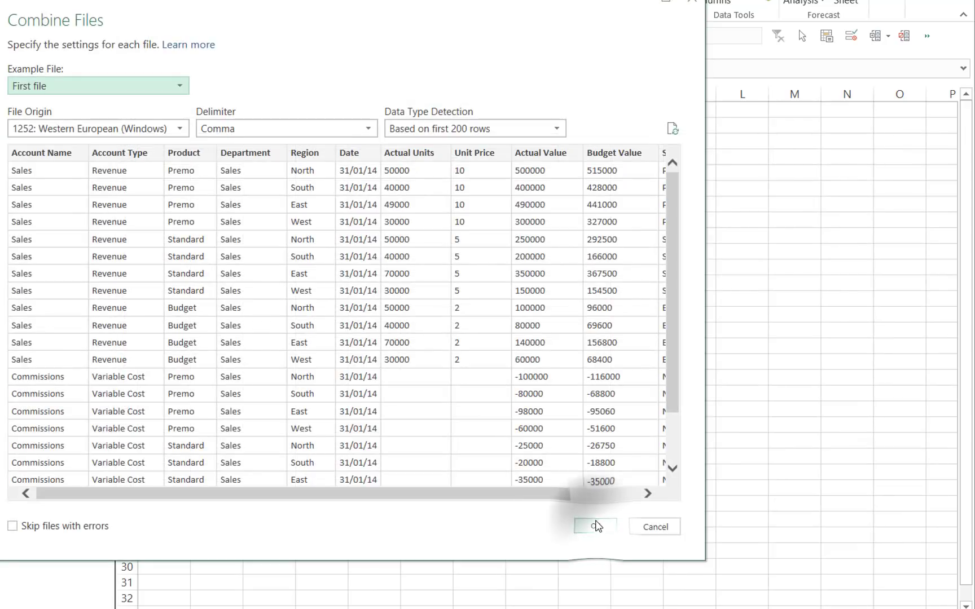
left_click(596, 526)
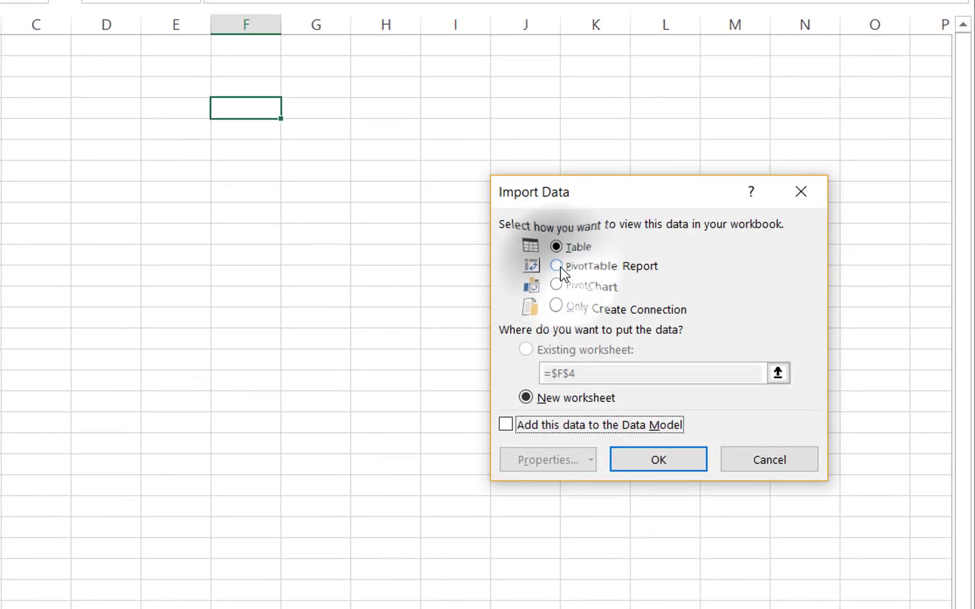
Load the combined data as a PivotTable Report on the existing worksheet at cell C5.
left_click(556, 266)
left_click(529, 350)
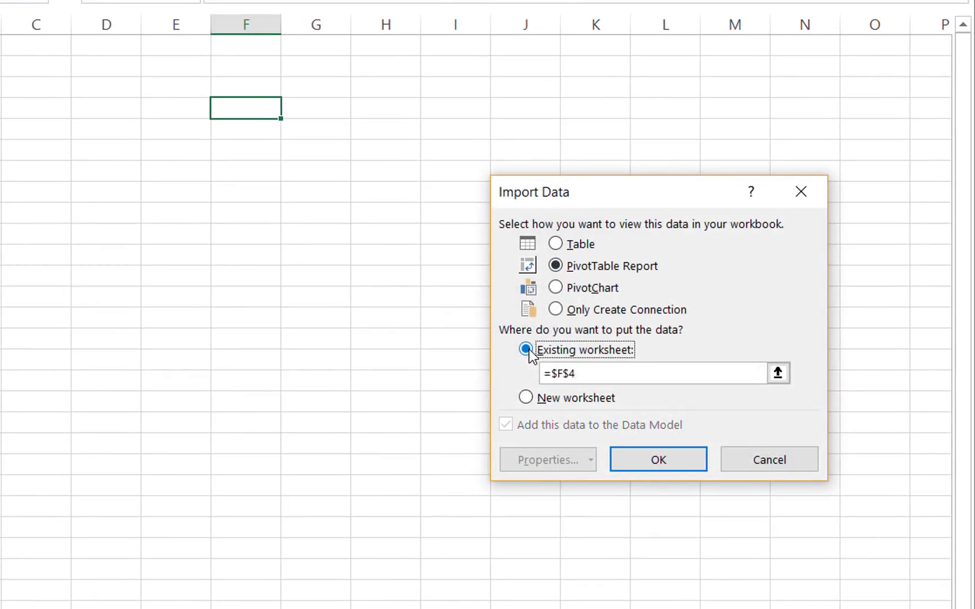
left_click(16, 131)
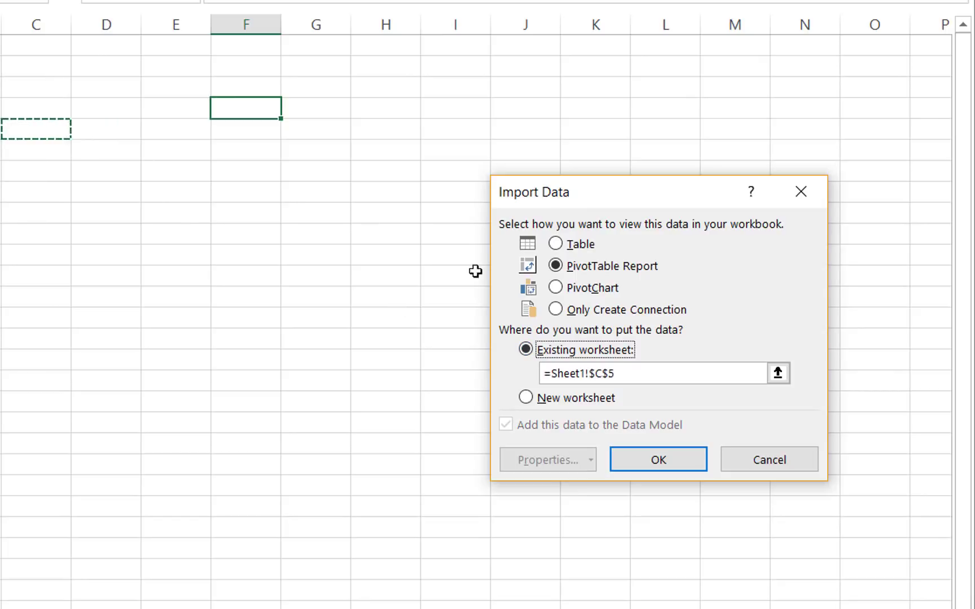
left_click(655, 467)
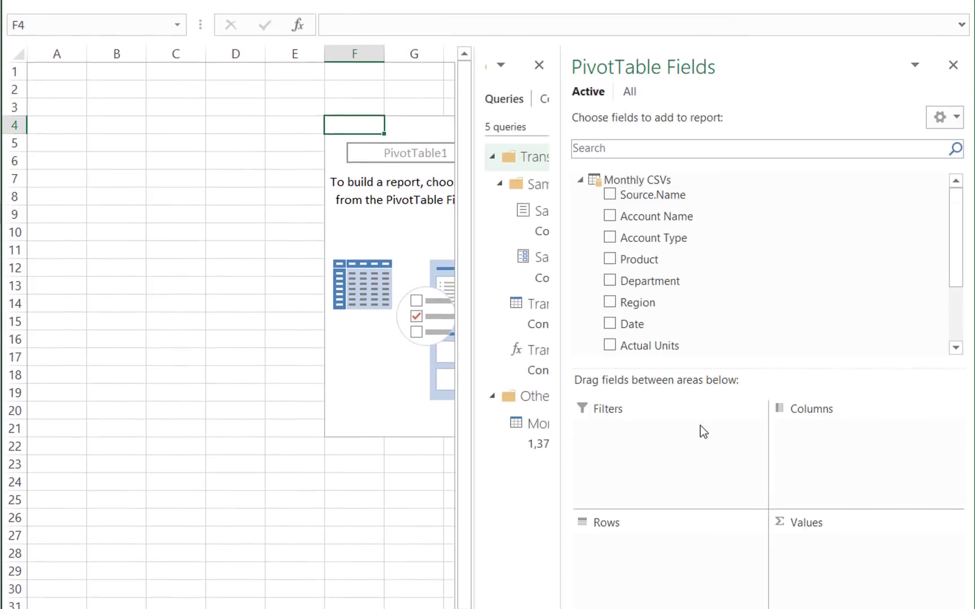
Sum Actual Units in Values with Date in Rows, dropping the Date (Quarter) and Date fields.
left_click(540, 53)
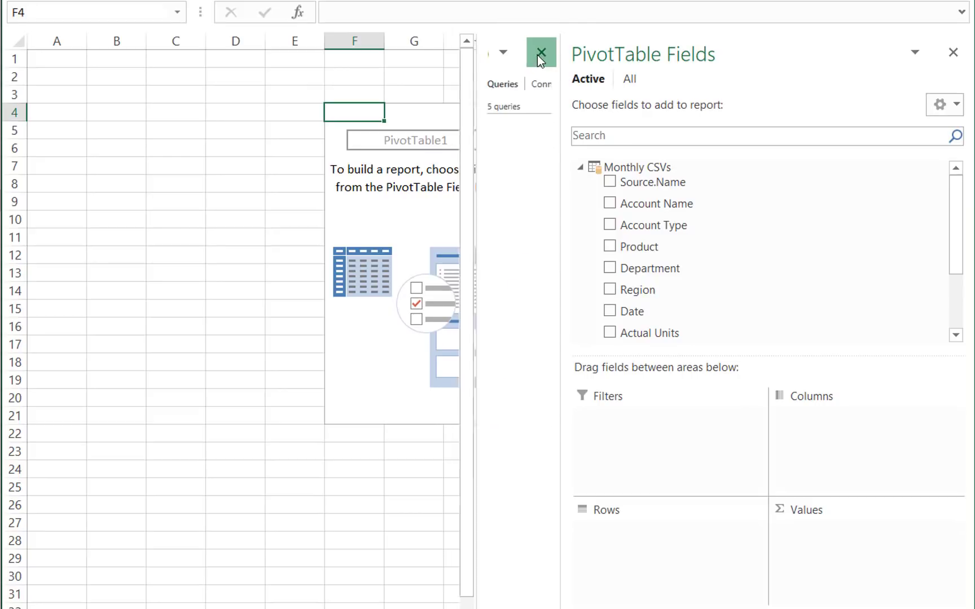
mouse_move(682, 333)
left_mouse_down()
mouse_move(714, 352)
mouse_move(842, 529)
mouse_move(840, 541)
left_mouse_up()
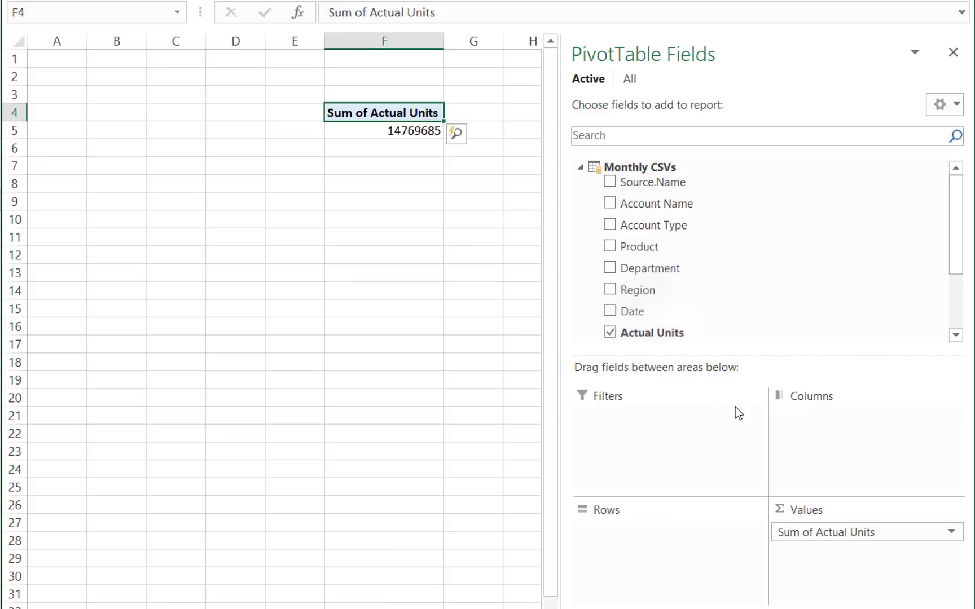
left_click_drag(654, 313, 647, 542)
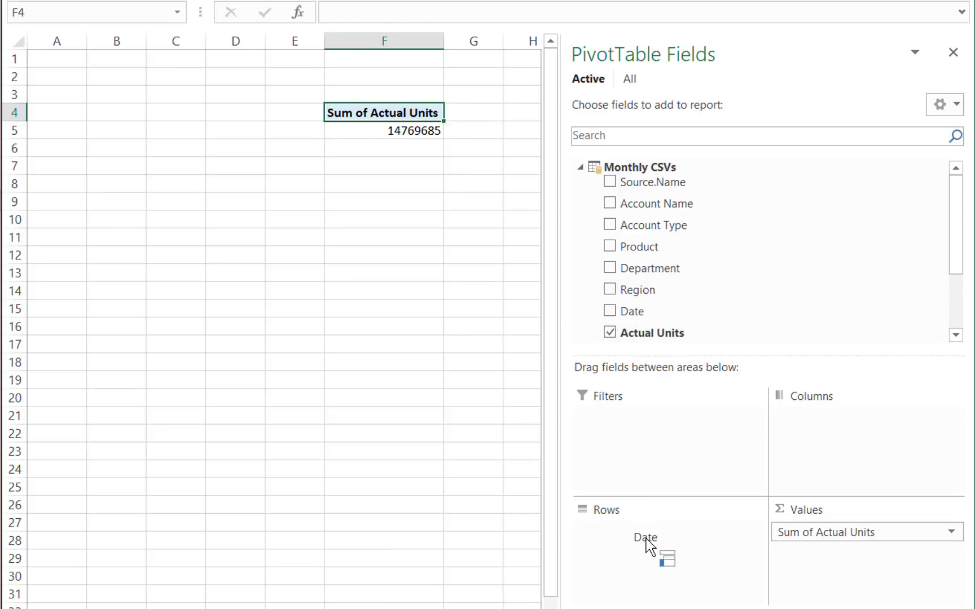
left_click_drag(647, 542, 647, 541)
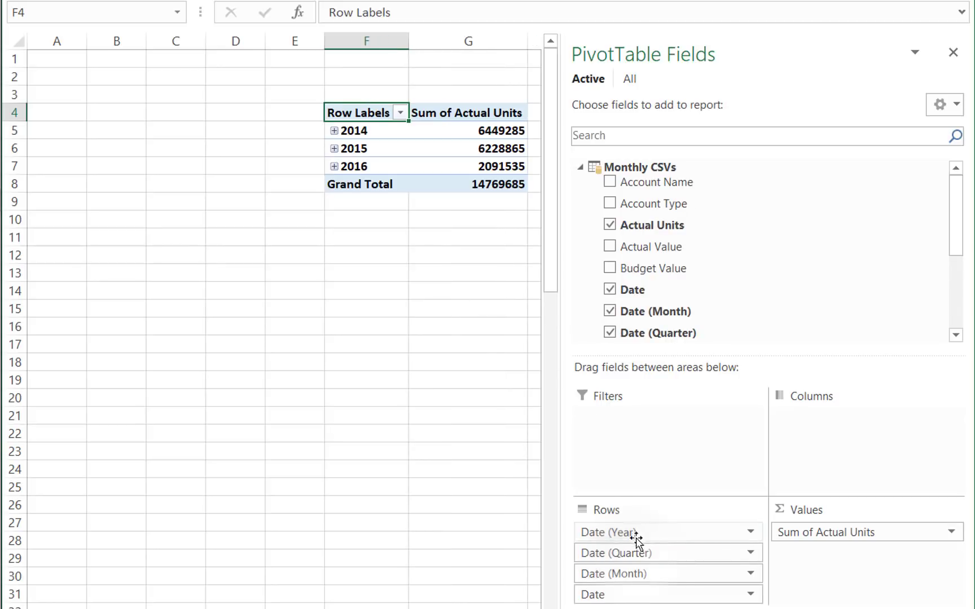
left_click_drag(638, 553, 720, 297)
left_click_drag(621, 577, 696, 314)
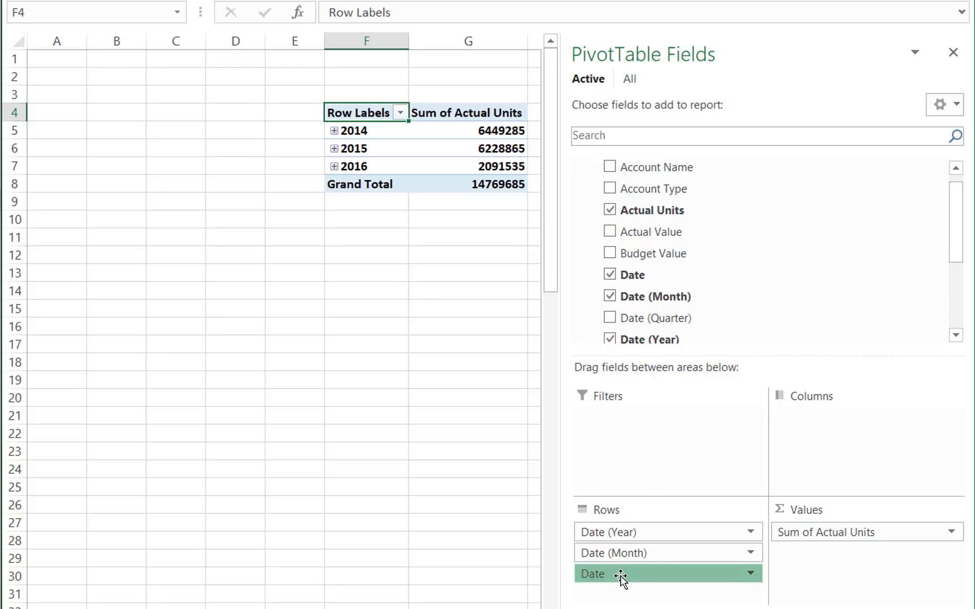
left_click_drag(734, 443, 734, 443)
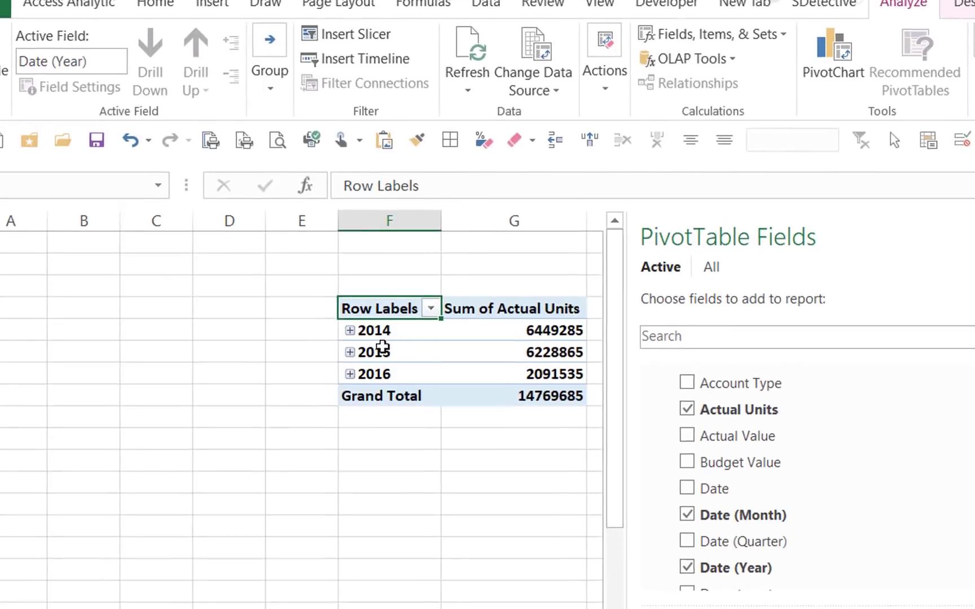
Expand every year to show its months and insert a Line PivotChart of the totals.
right_click(373, 342)
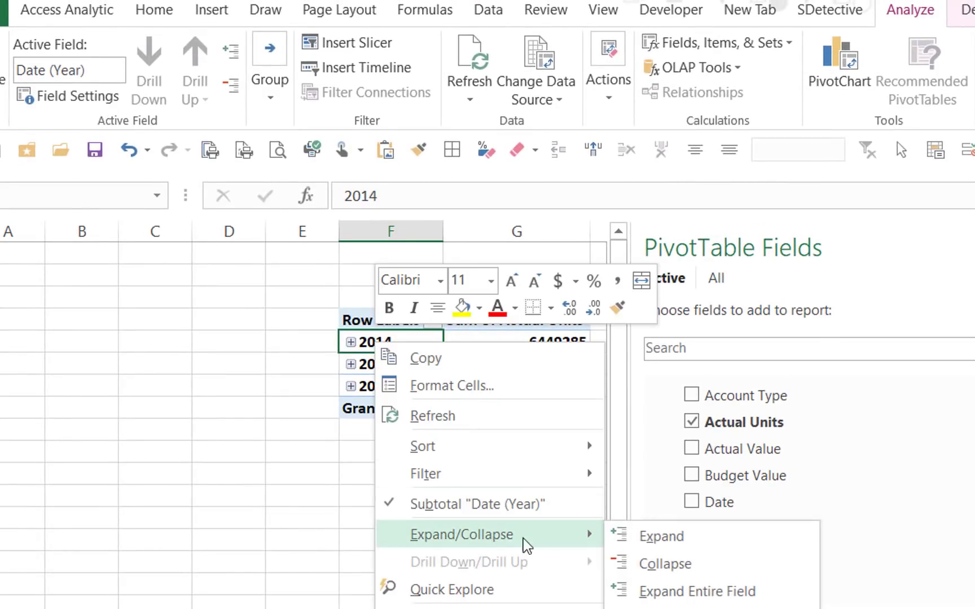
mouse_move(461, 534)
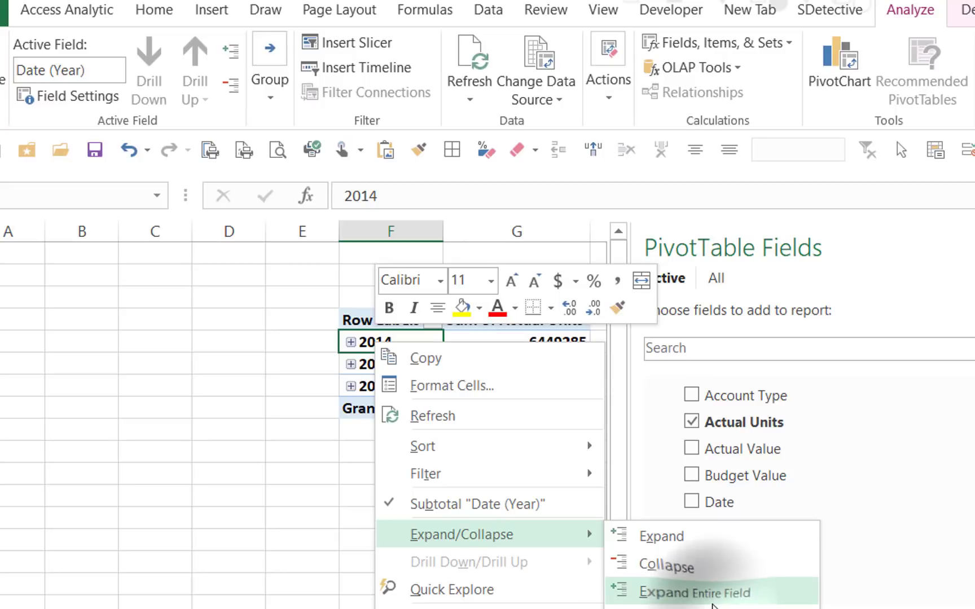
left_click(709, 593)
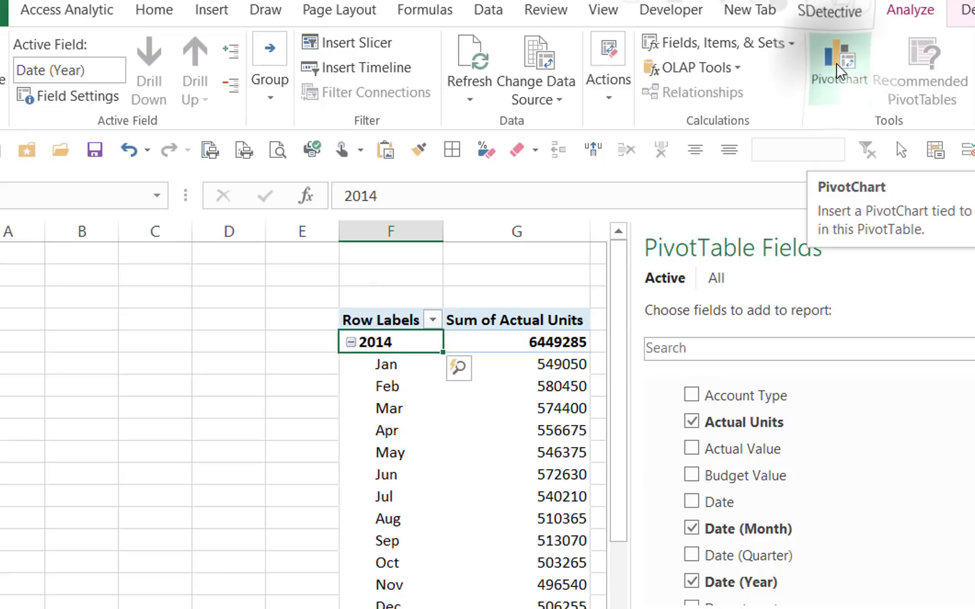
left_click(840, 71)
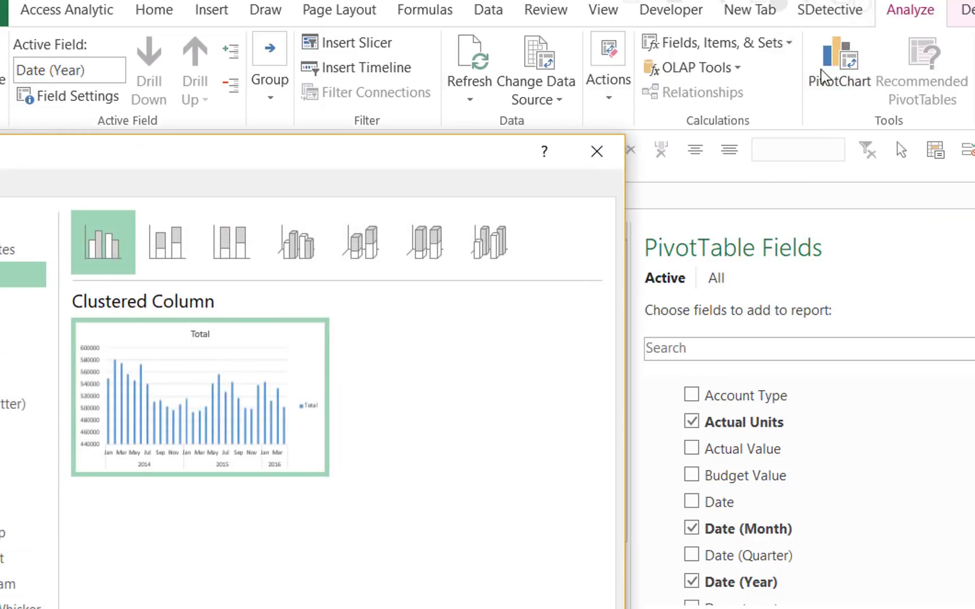
left_click(14, 286)
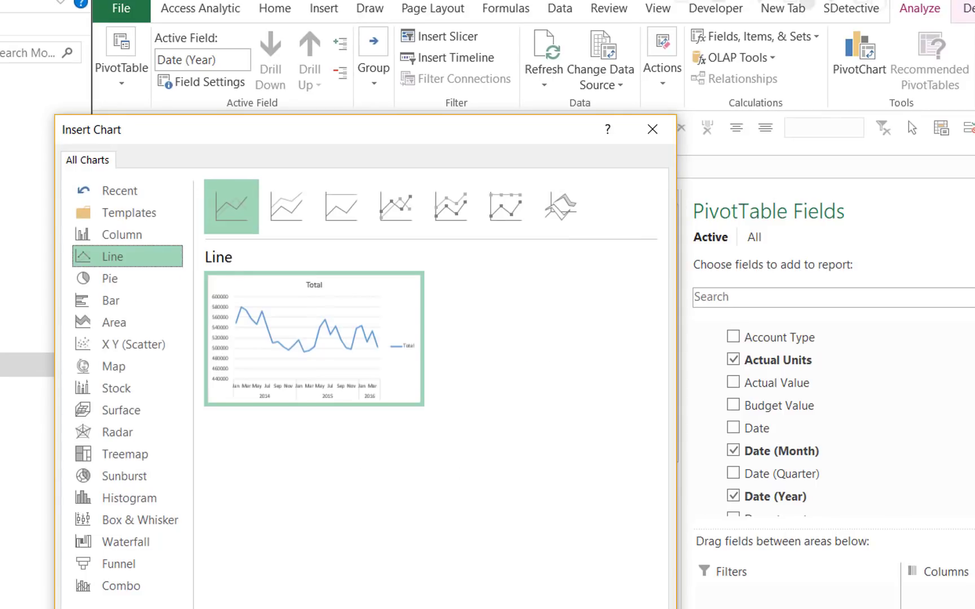
key("Return")
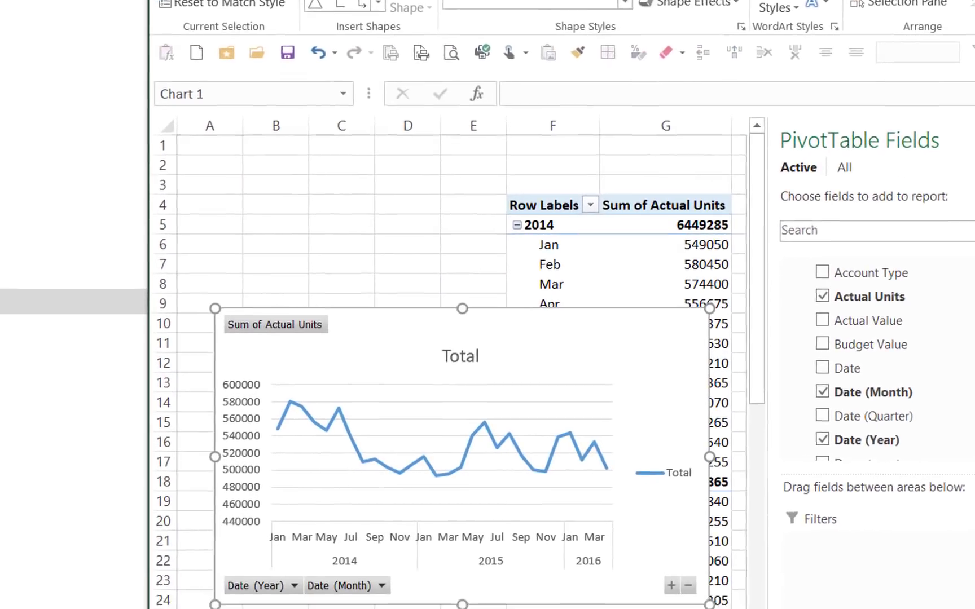
right_click(333, 540)
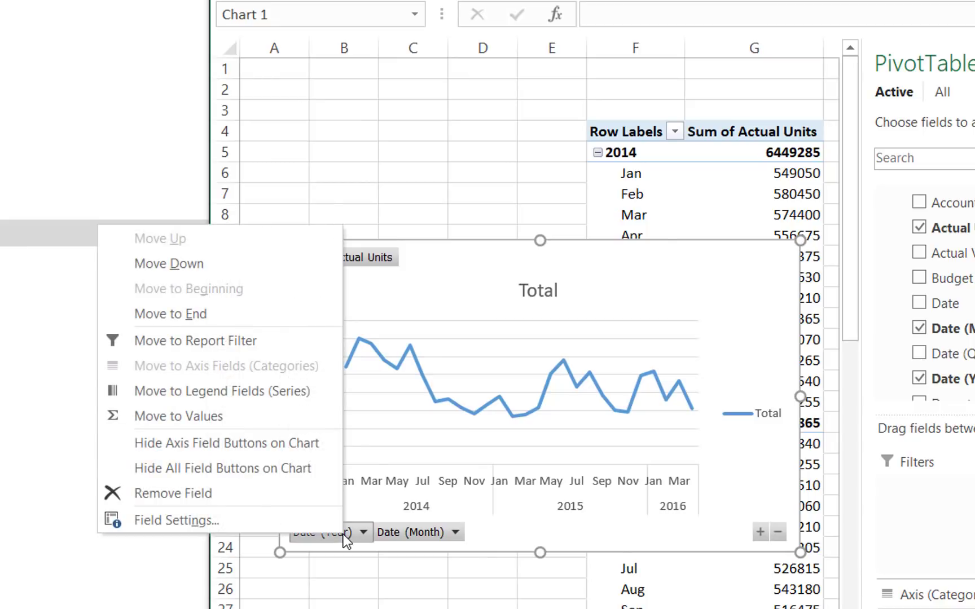
Hide all field buttons on the chart and apply the blue Style 3 chart style.
left_click(295, 468)
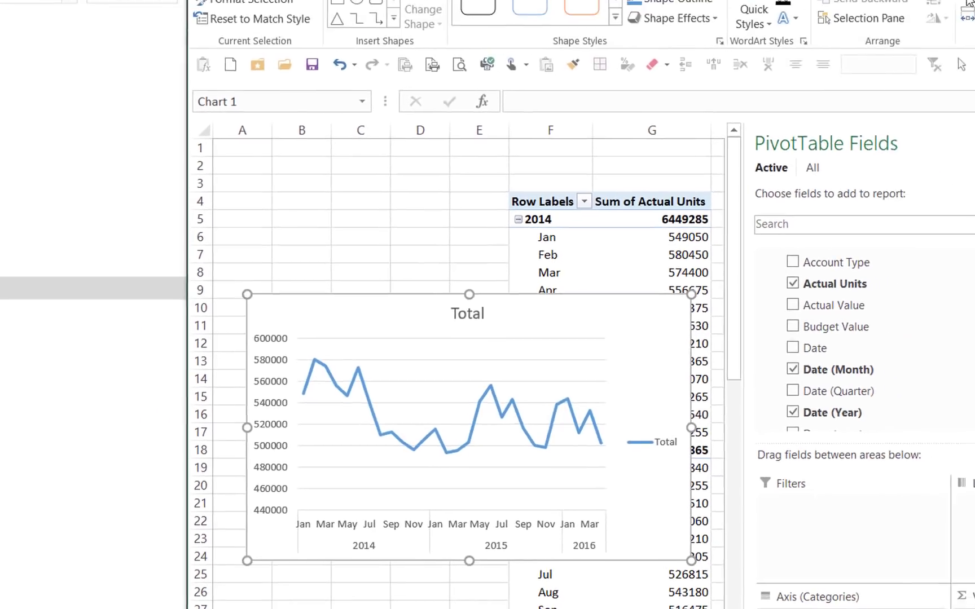
left_click(877, 23)
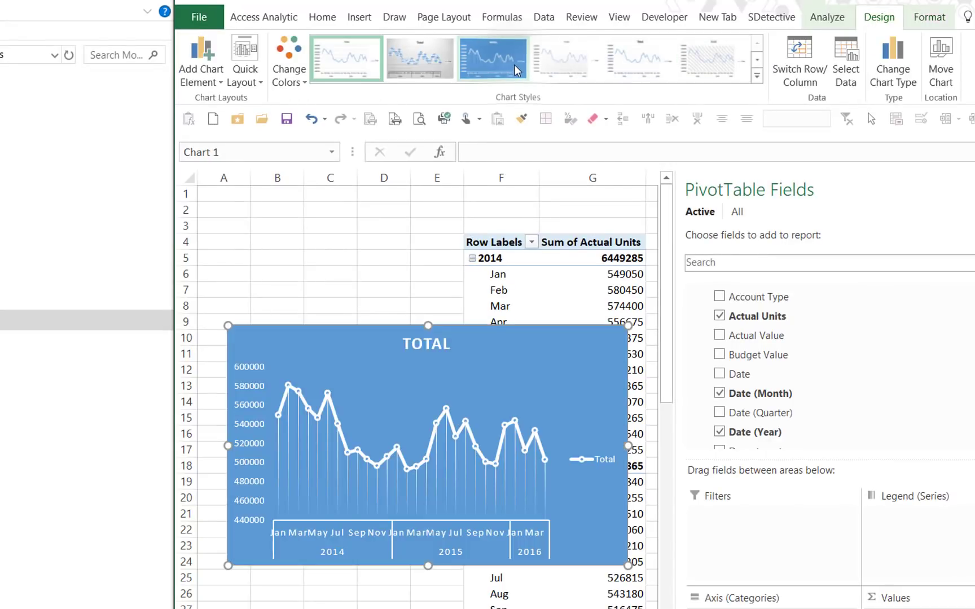
left_click(514, 64)
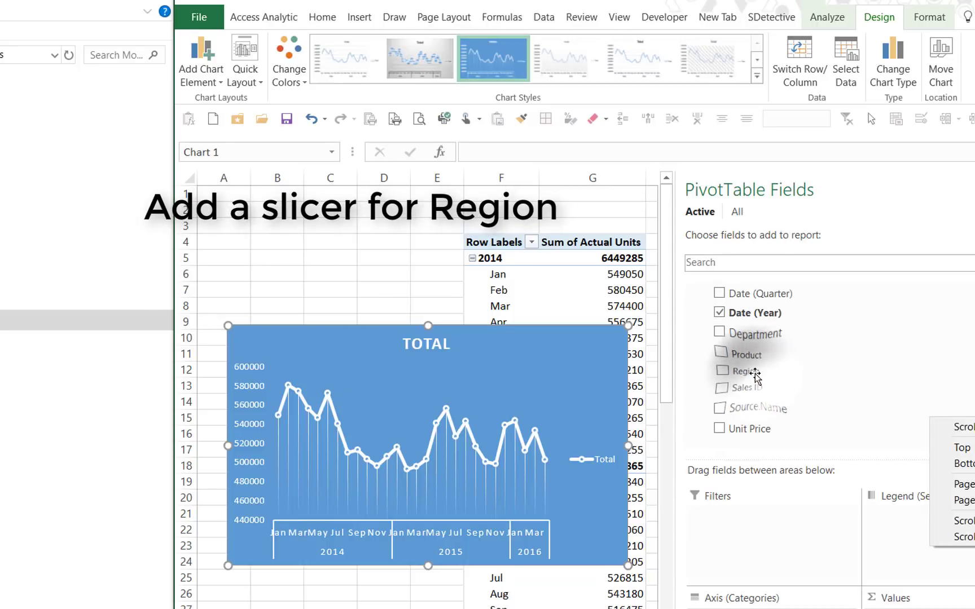
Add Region as a slicer and insert a timeline on the Date field.
right_click(755, 373)
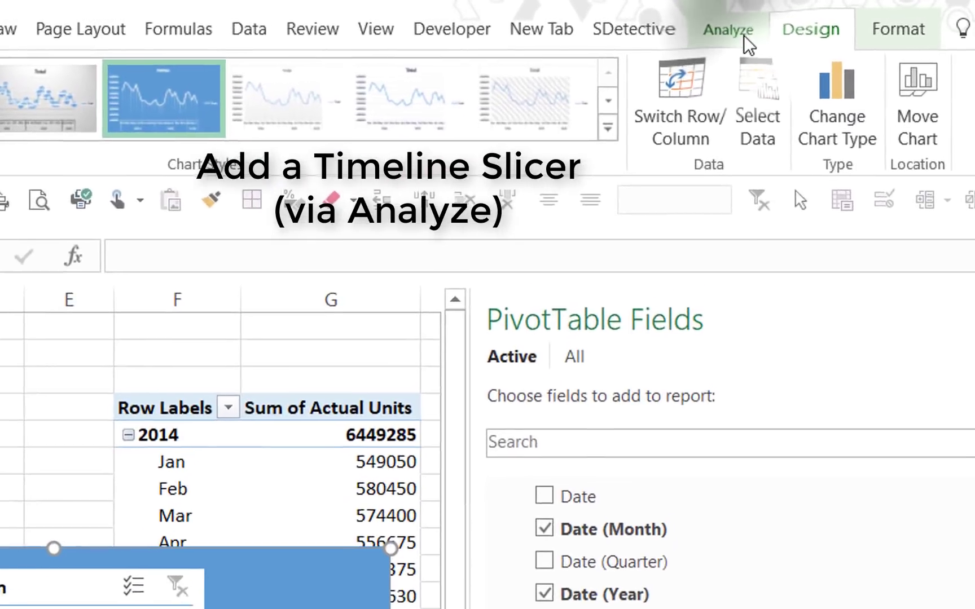
left_click(745, 37)
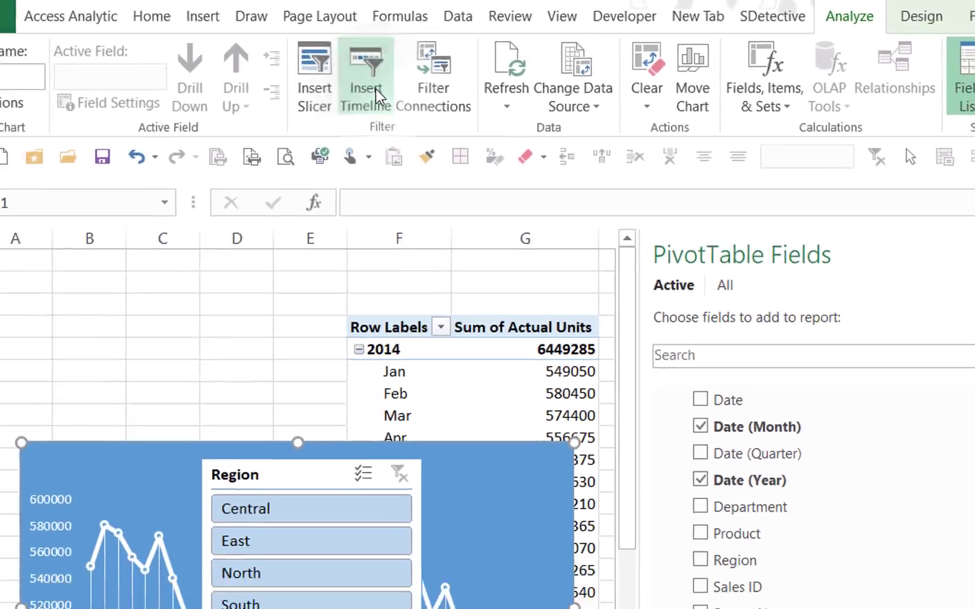
left_click(365, 96)
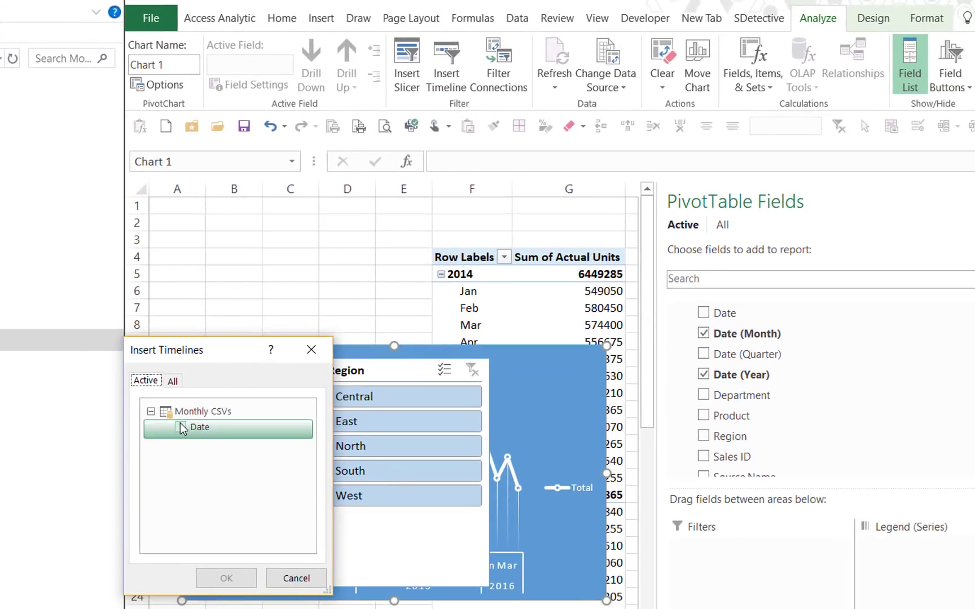
left_click(180, 427)
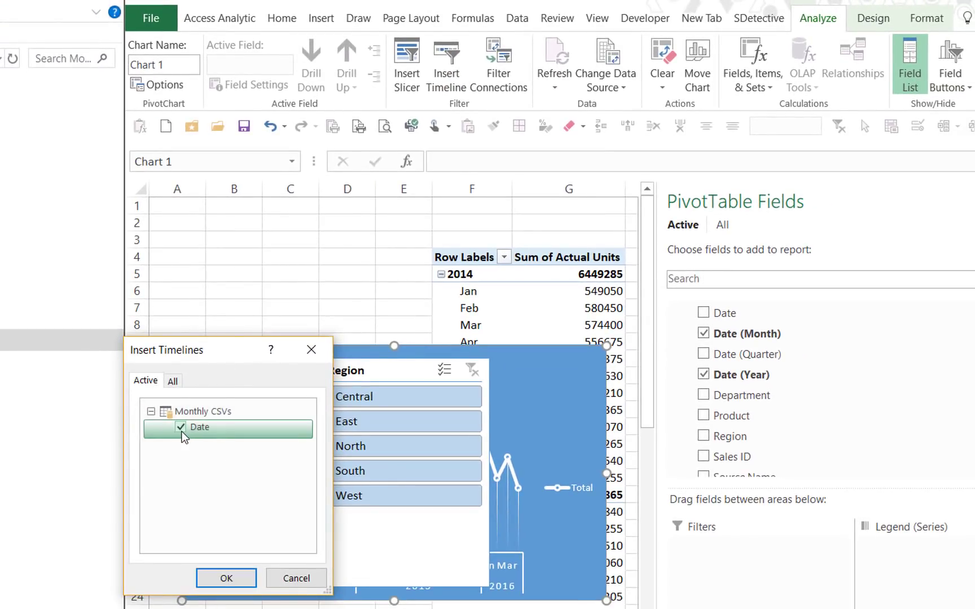
left_click(224, 578)
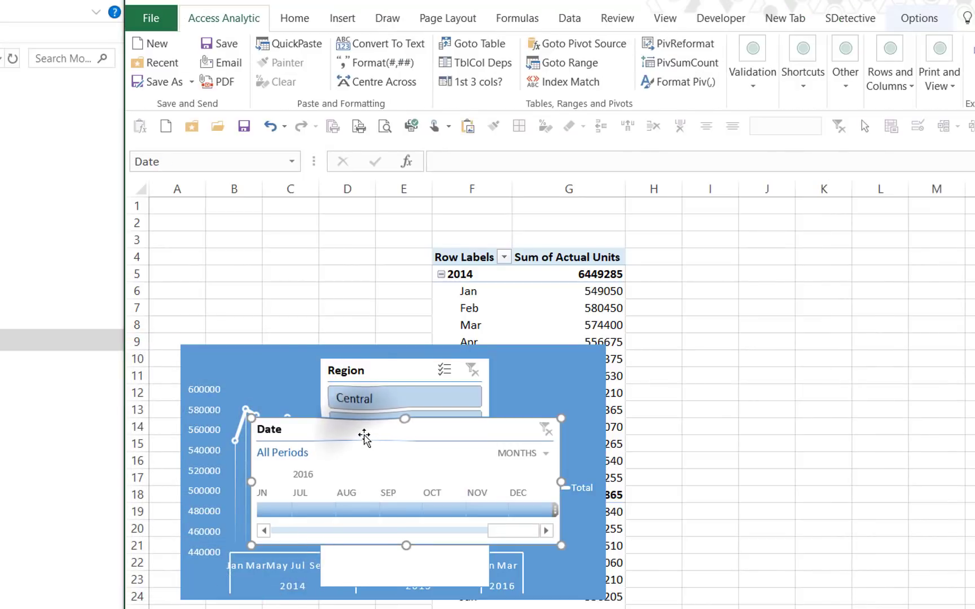
Put a widened timeline at the top-left, stretch the chart, and narrow the Region slicer into columns A–C.
mouse_move(363, 435)
left_mouse_down()
mouse_move(282, 226)
mouse_move(263, 214)
left_mouse_up()
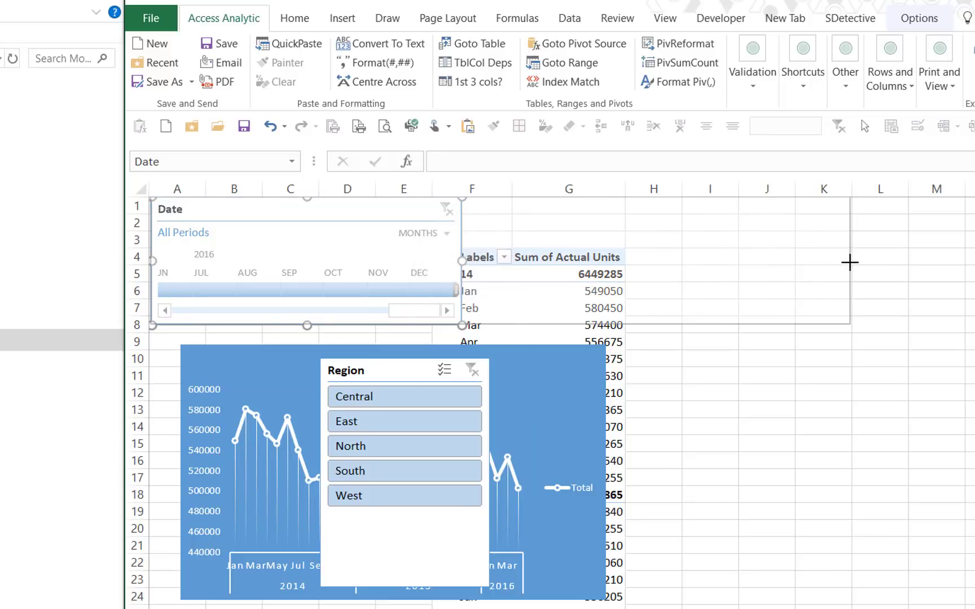
left_click_drag(609, 257, 905, 267)
left_click(569, 389)
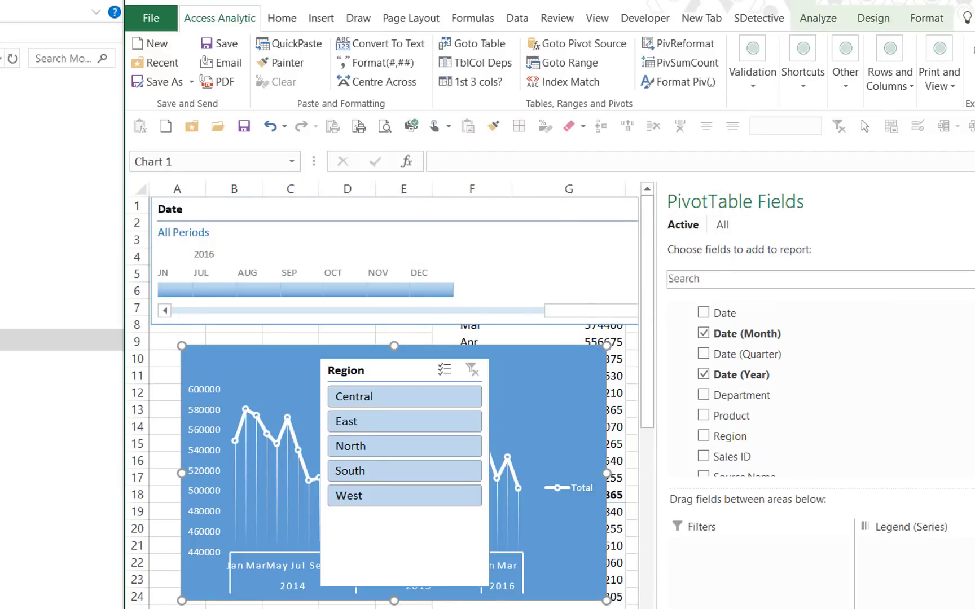
left_click_drag(607, 473, 909, 483)
left_click_drag(214, 474, 339, 557)
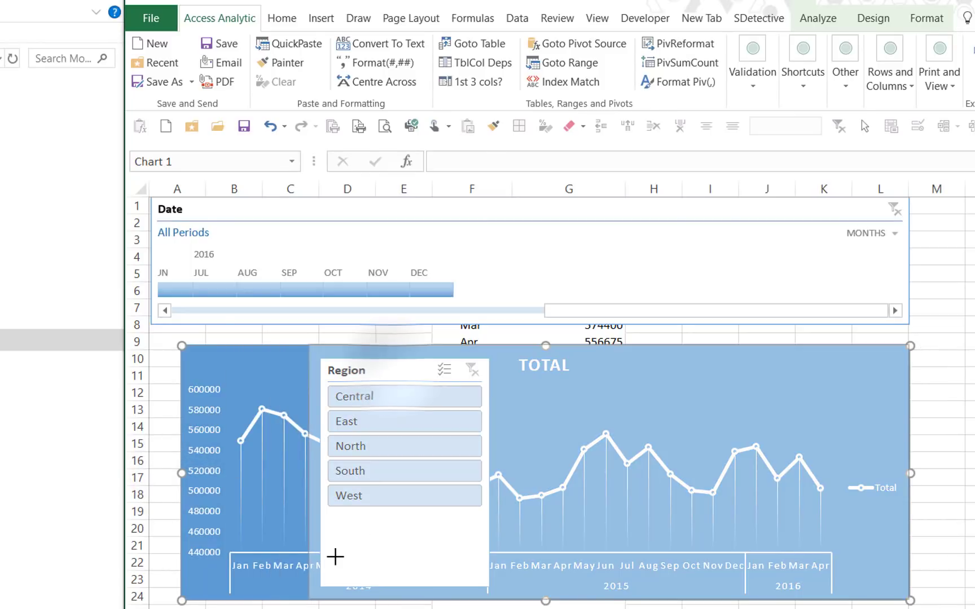
left_click_drag(372, 361, 200, 348)
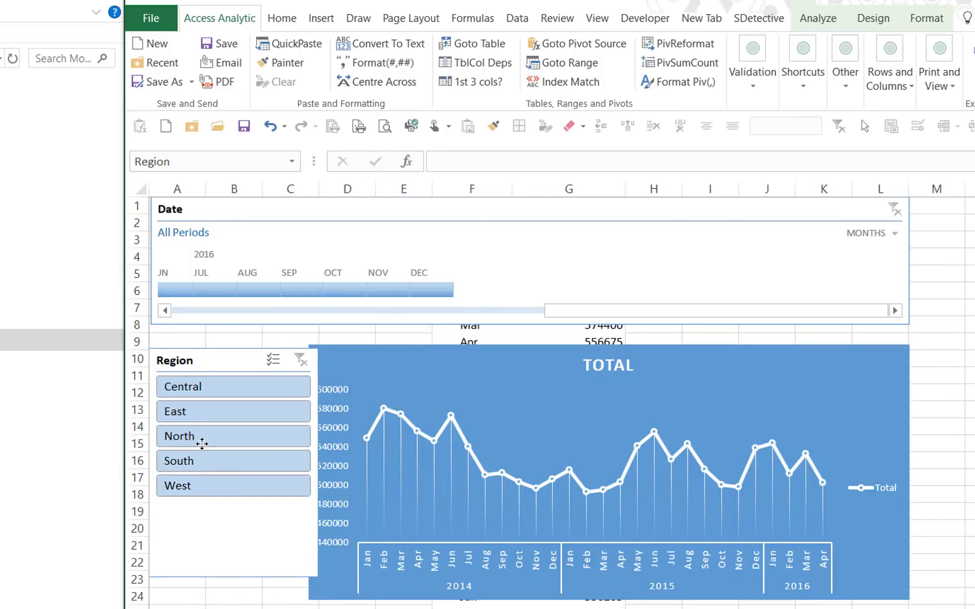
left_click_drag(319, 464, 276, 464)
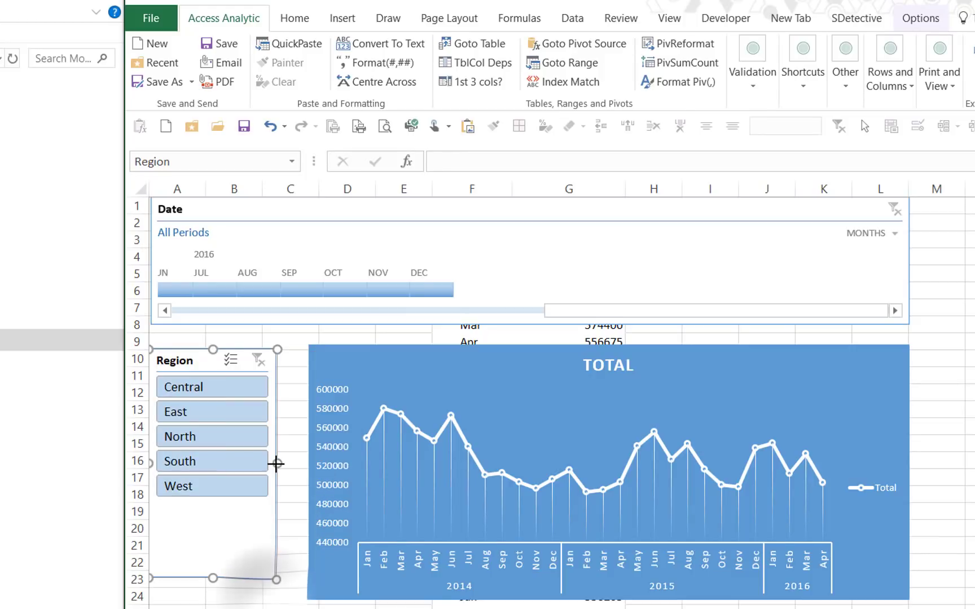
left_click(271, 595)
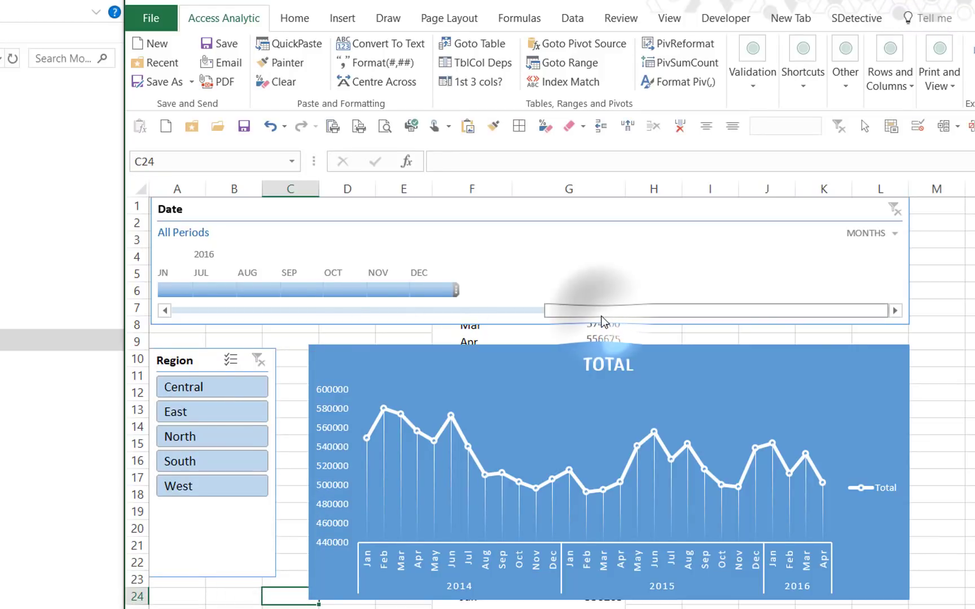
Filter the Date timeline to Jul 2015 through Jan 2016.
left_click_drag(577, 316, 456, 310)
left_click(376, 292)
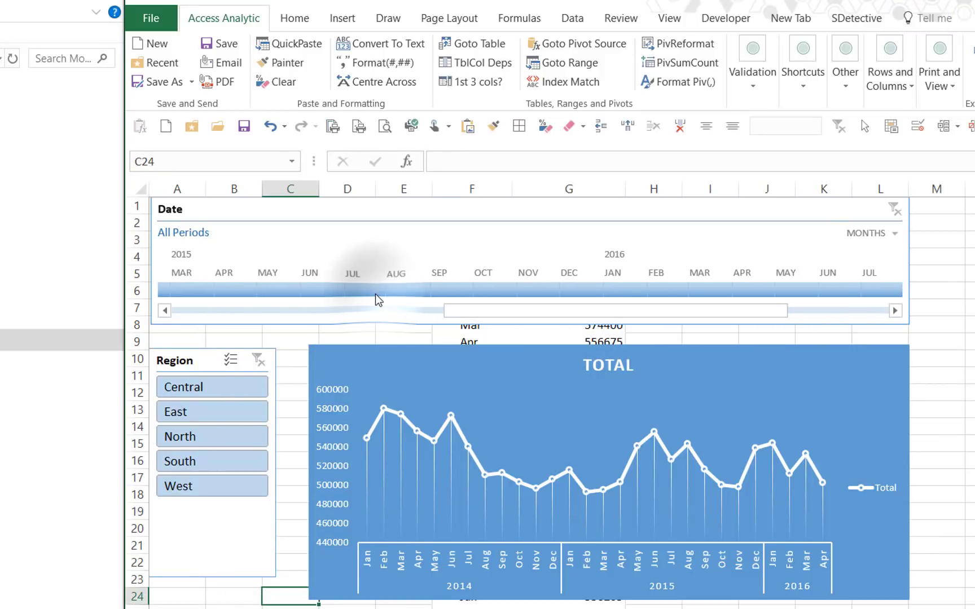
left_click_drag(511, 290, 622, 290)
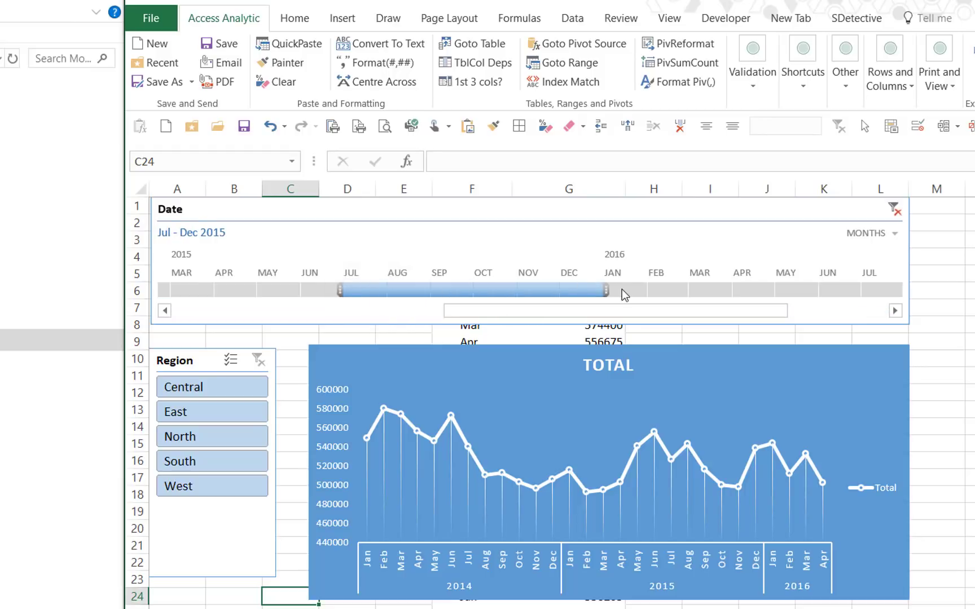
Show the East, North and South regions one at a time in the Region slicer.
left_click(226, 414)
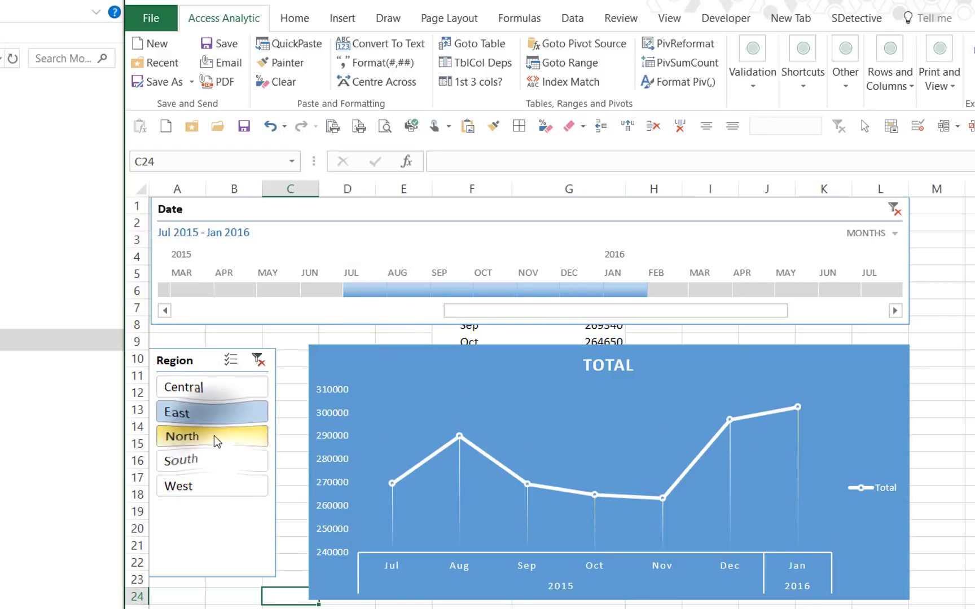
left_click(214, 436)
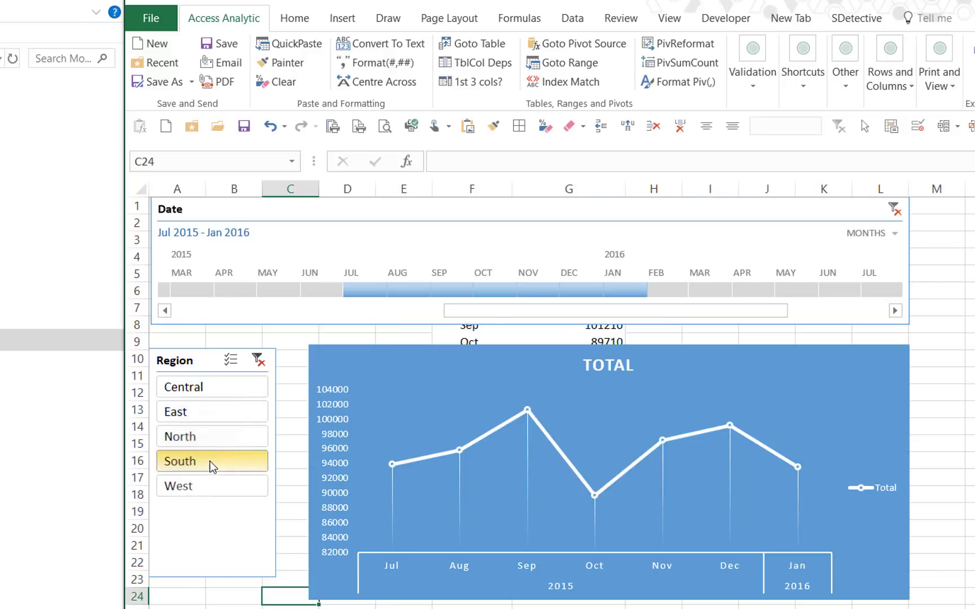
left_click(211, 461)
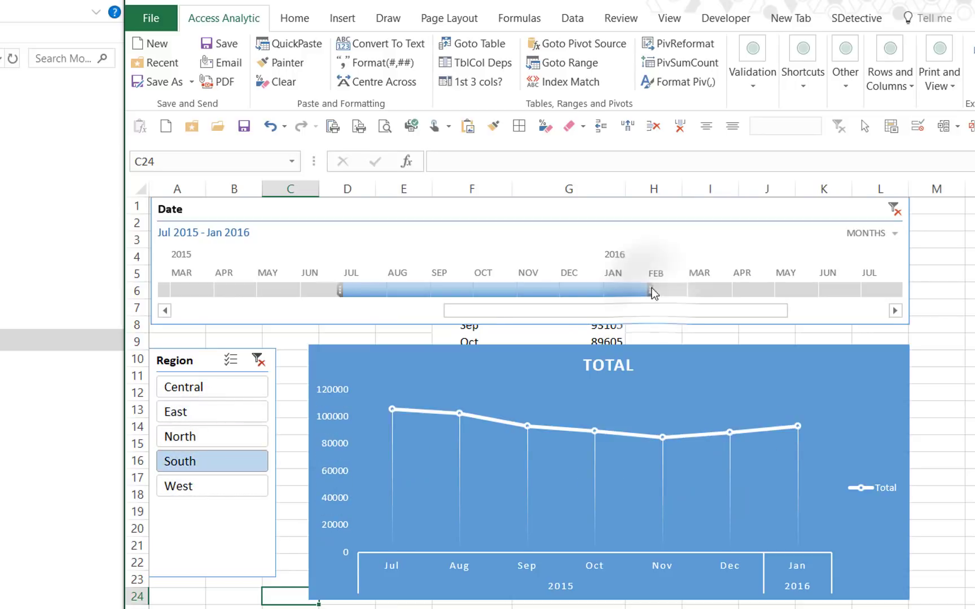
Extend the timeline through Oct 2016 and clear the Region slicer filter.
left_click_drag(647, 289, 892, 288)
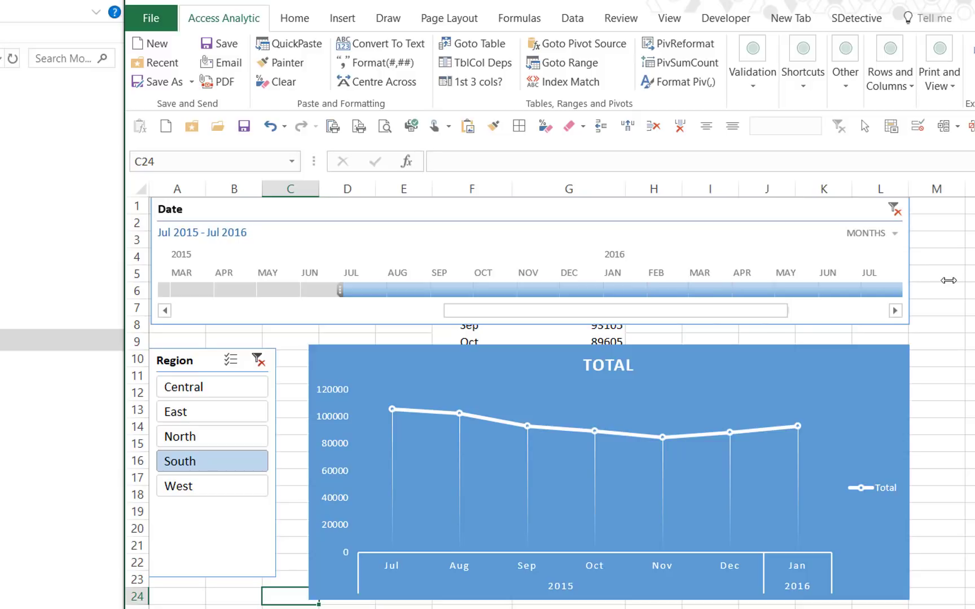
left_click_drag(892, 288, 960, 279)
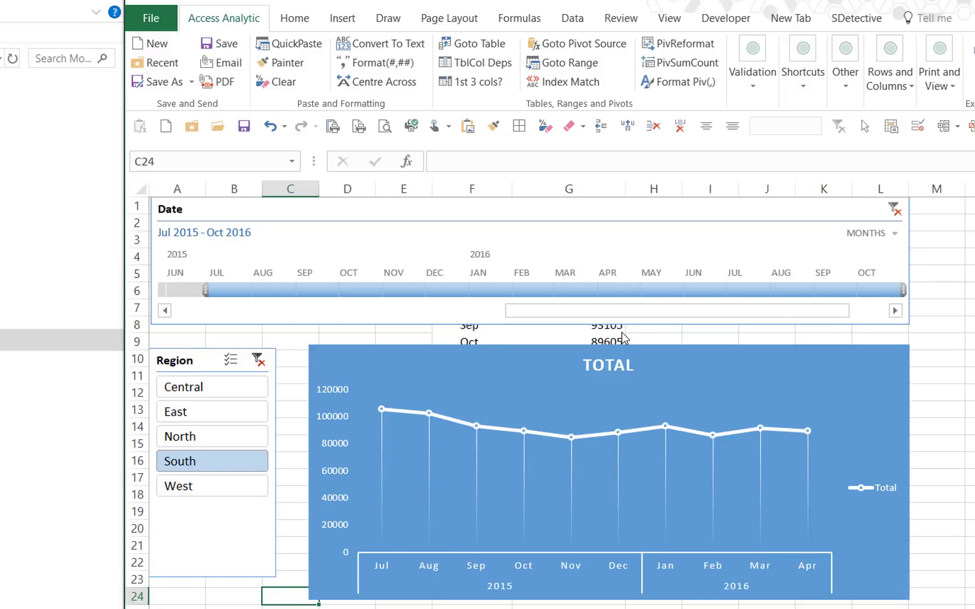
left_click(258, 360)
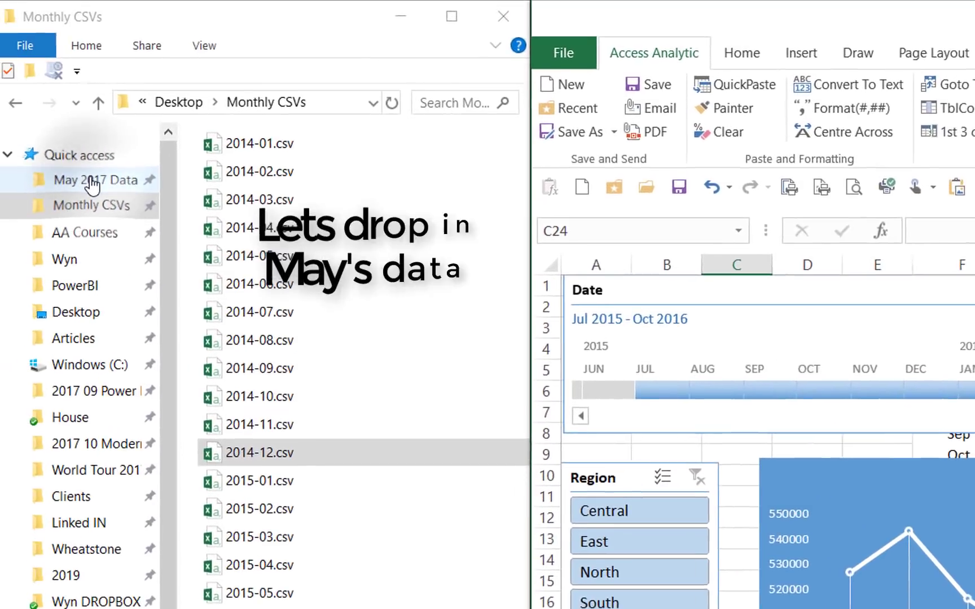
Copy 2016-05.csv out of the May 2017 Data folder and paste it into Monthly CSVs.
left_click(92, 182)
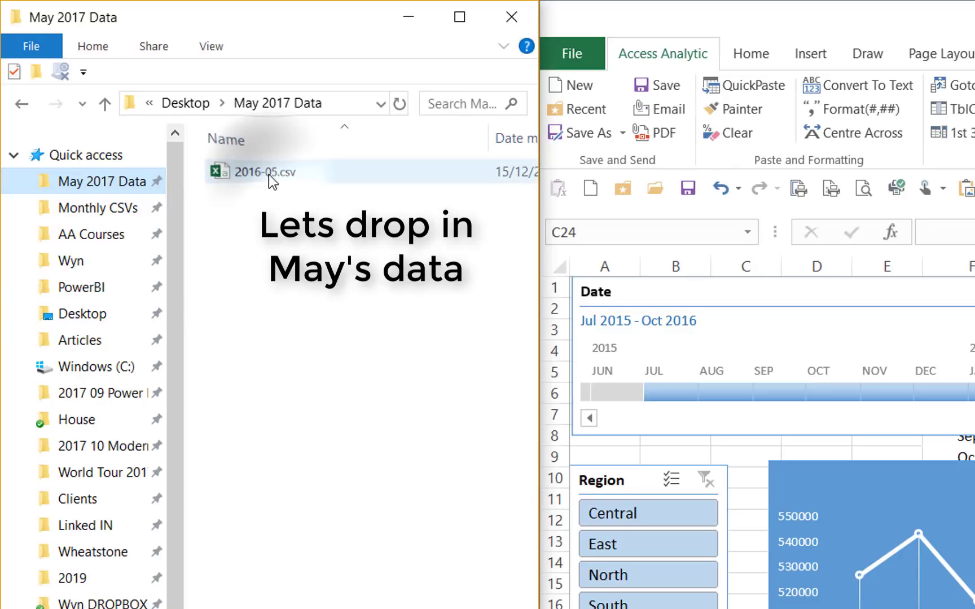
right_click(269, 175)
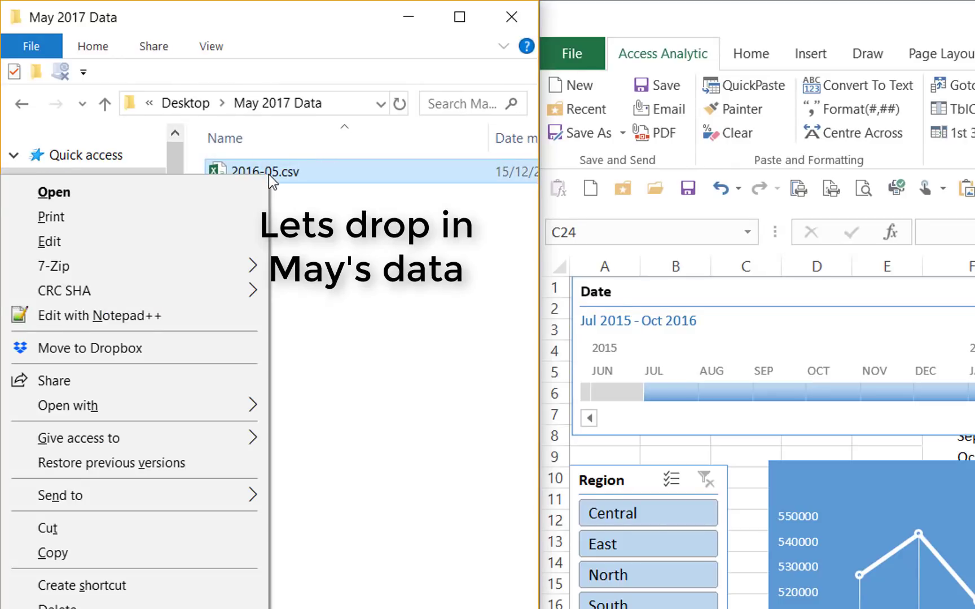
left_click(76, 547)
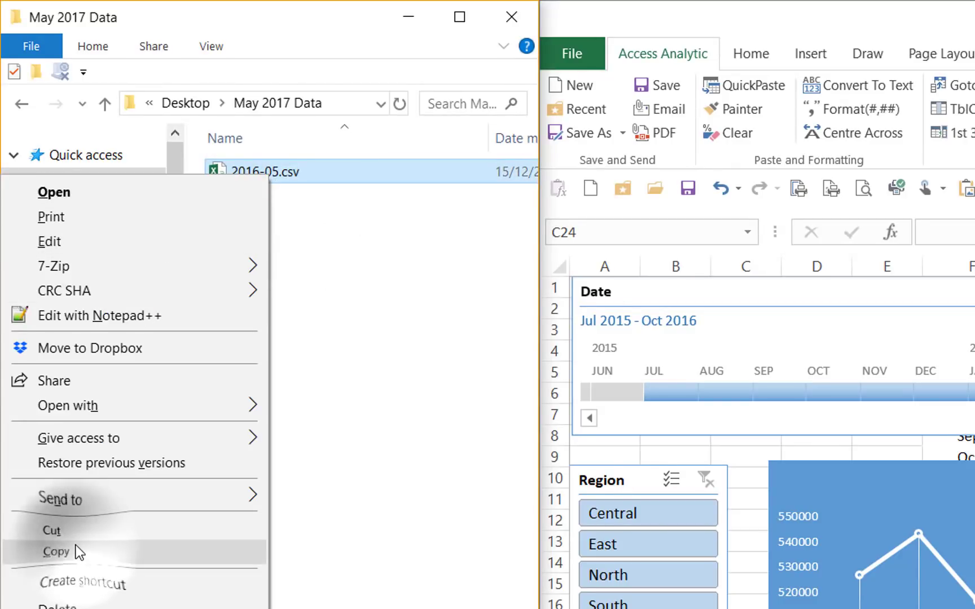
left_click(93, 210)
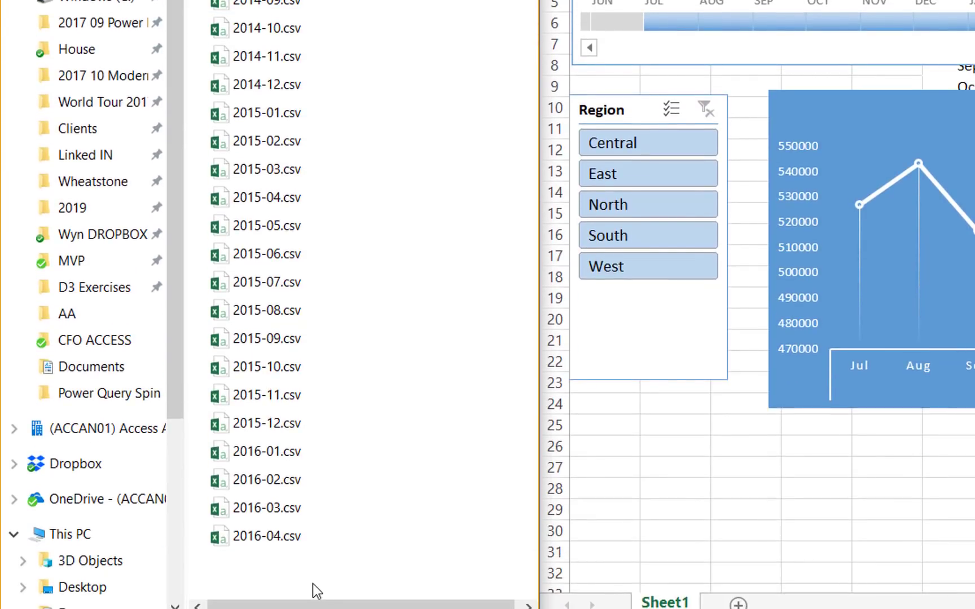
right_click(313, 583)
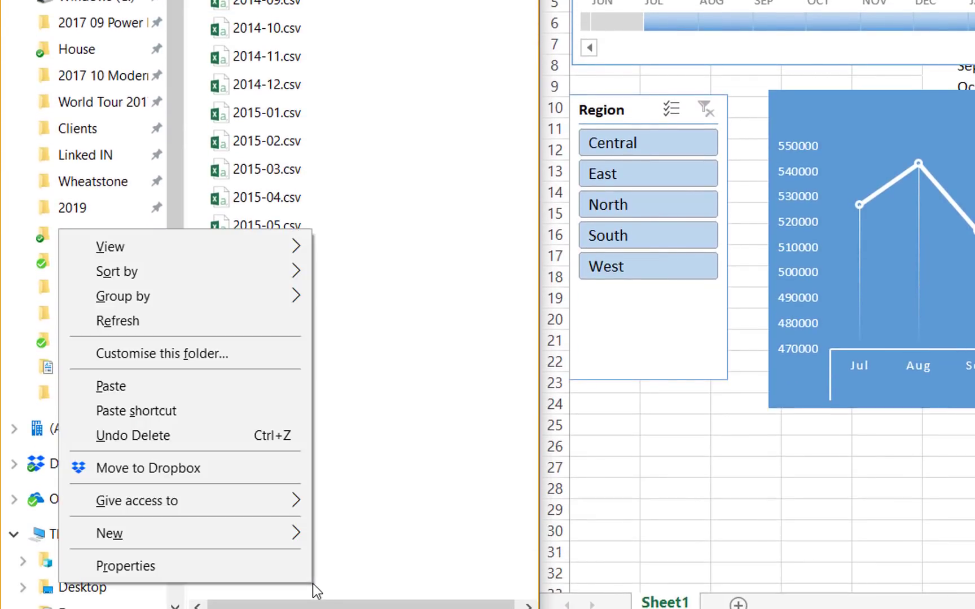
left_click(232, 387)
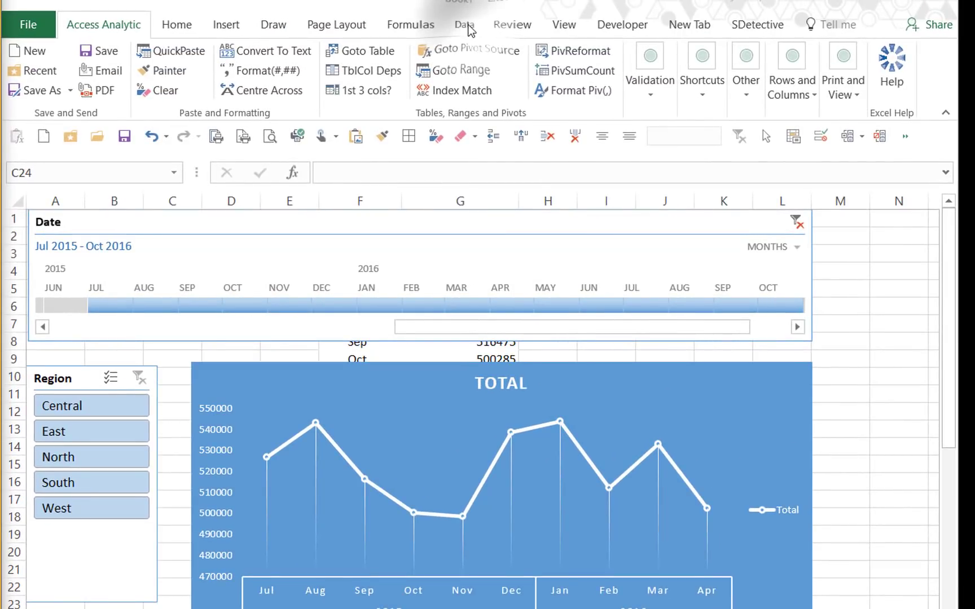
Run Refresh All from the Data ribbon so the PivotChart includes 2016-05.csv.
left_click(464, 25)
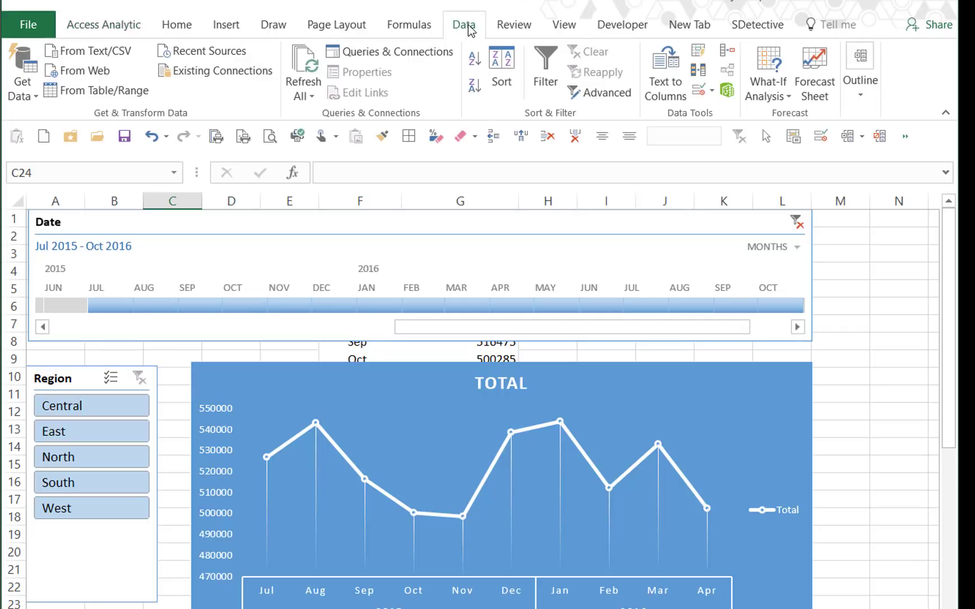
left_click(312, 68)
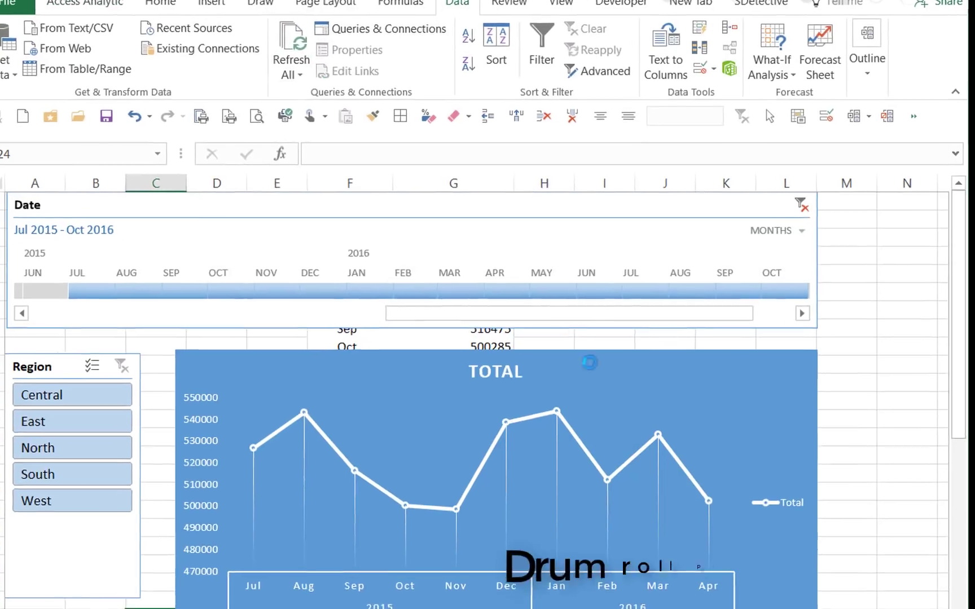